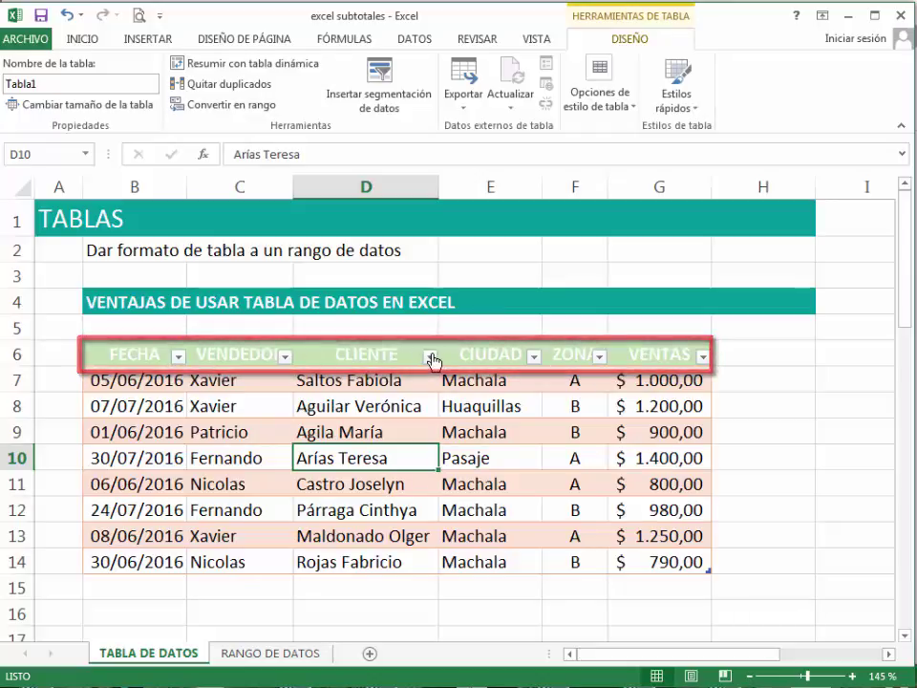
pyautogui.click(429, 356)
pyautogui.click(430, 356)
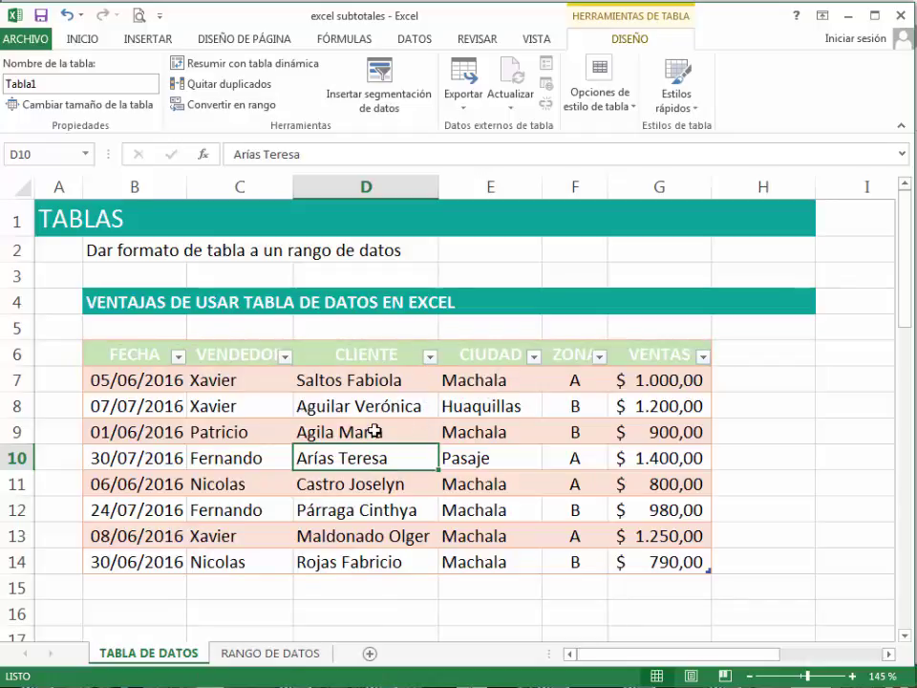
# Extend the sales table with a new column headed DESCUENTO in H6, beside VENTAS
pyautogui.click(726, 362)
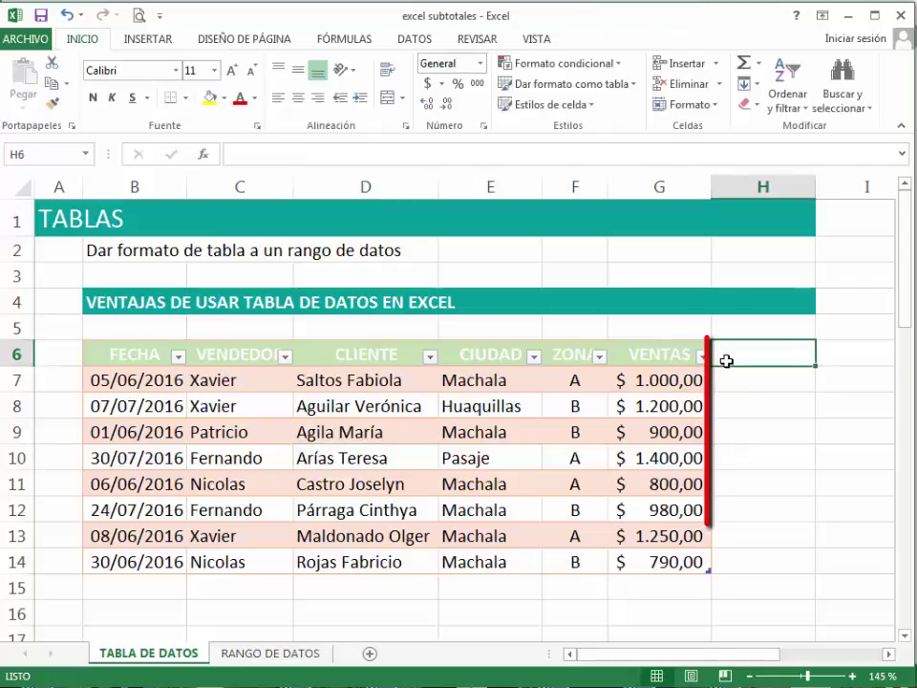
pyautogui.write('DESCUENTO')
pyautogui.press('Return')
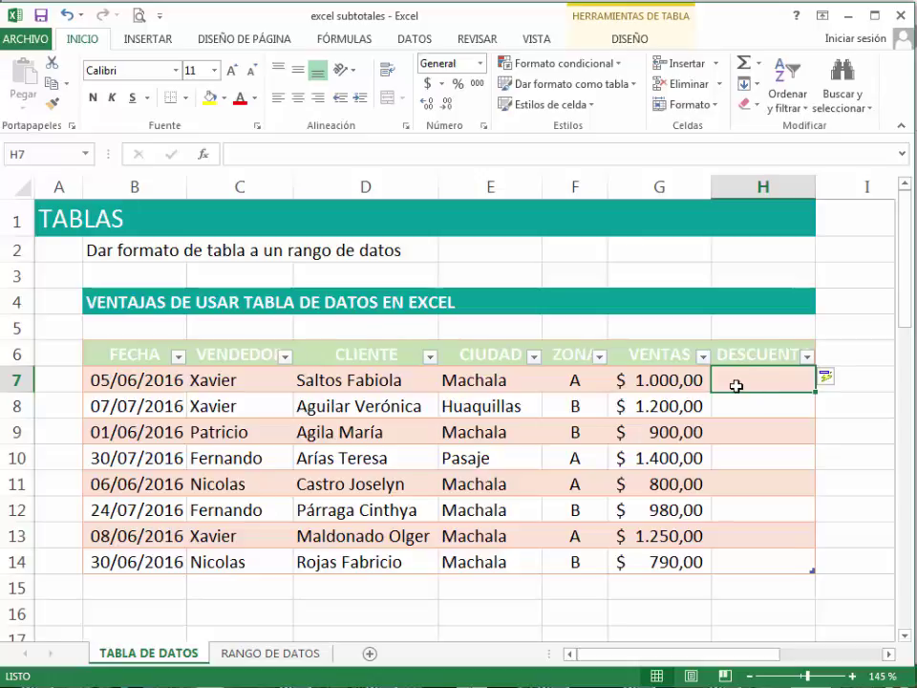
pyautogui.write('=')
pyautogui.click(641, 373)
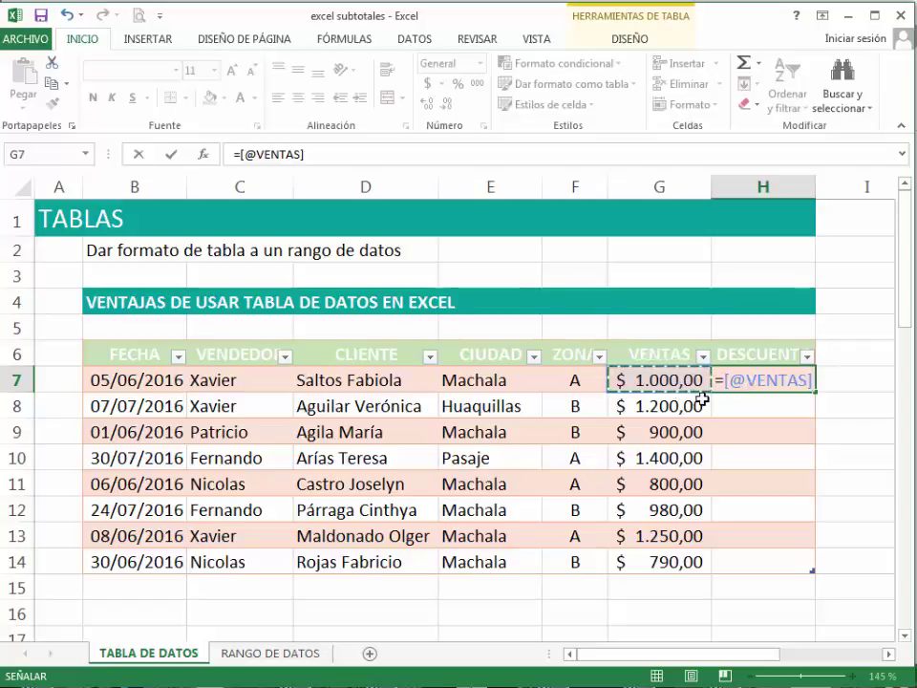
pyautogui.write('*10%')
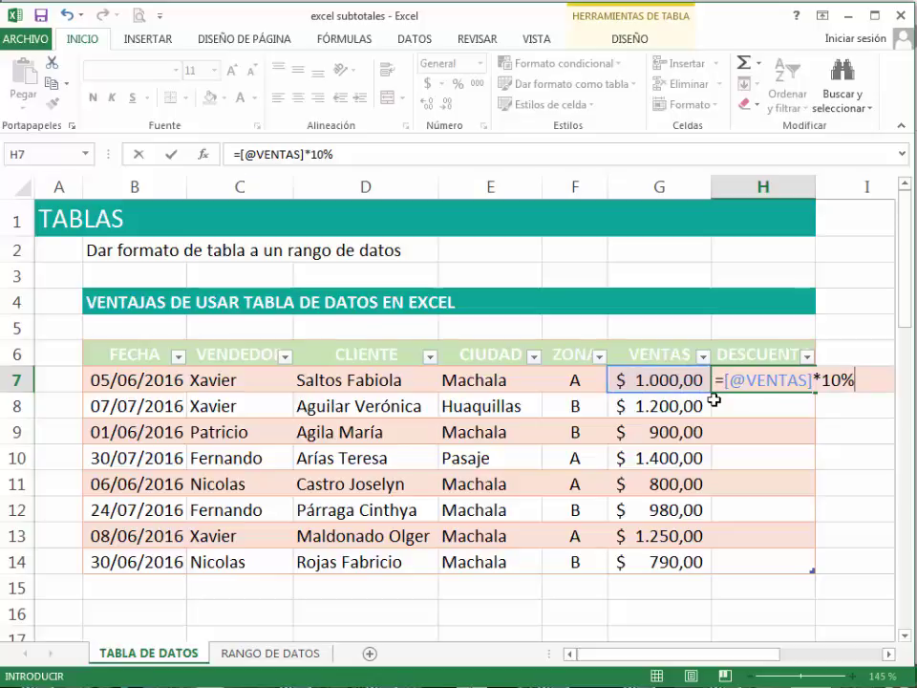
pyautogui.press('Return')
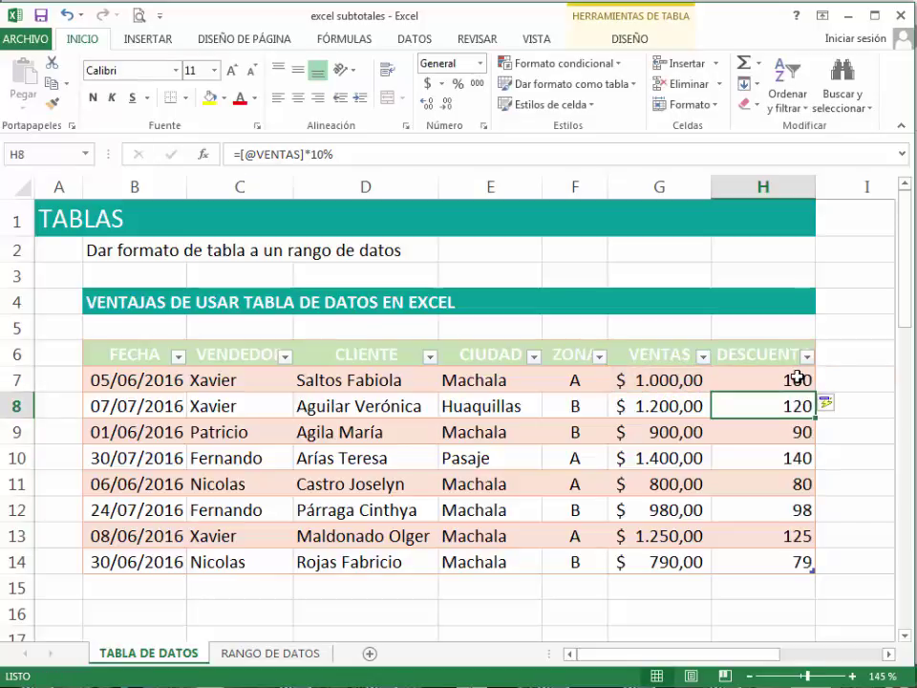
# Examine the discount formula in H7 and the table's header row from FECHA to DESCUENTO
pyautogui.click(797, 378)
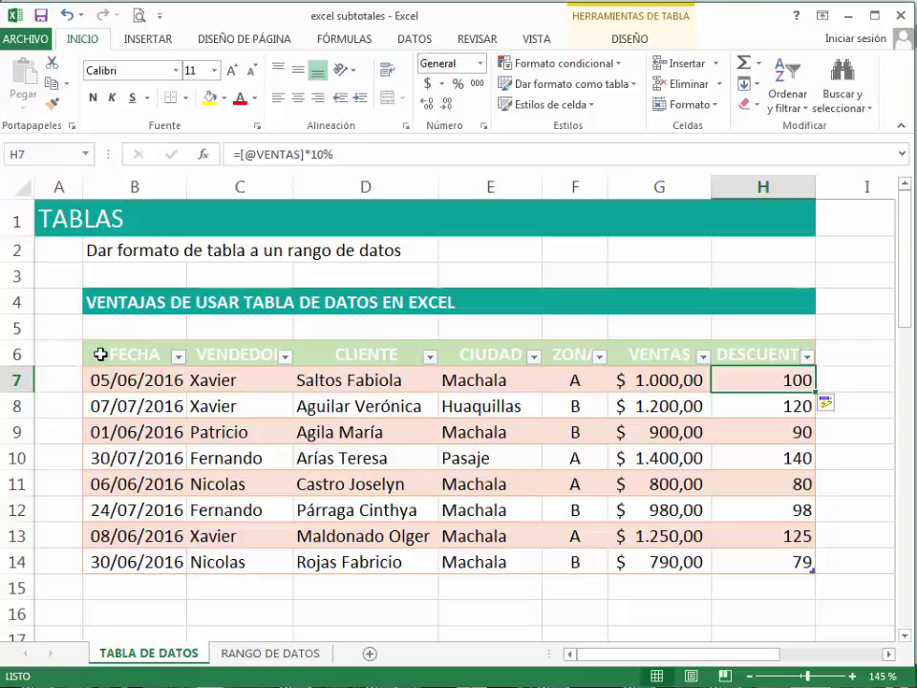
pyautogui.moveTo(97, 354); pyautogui.dragTo(753, 342)
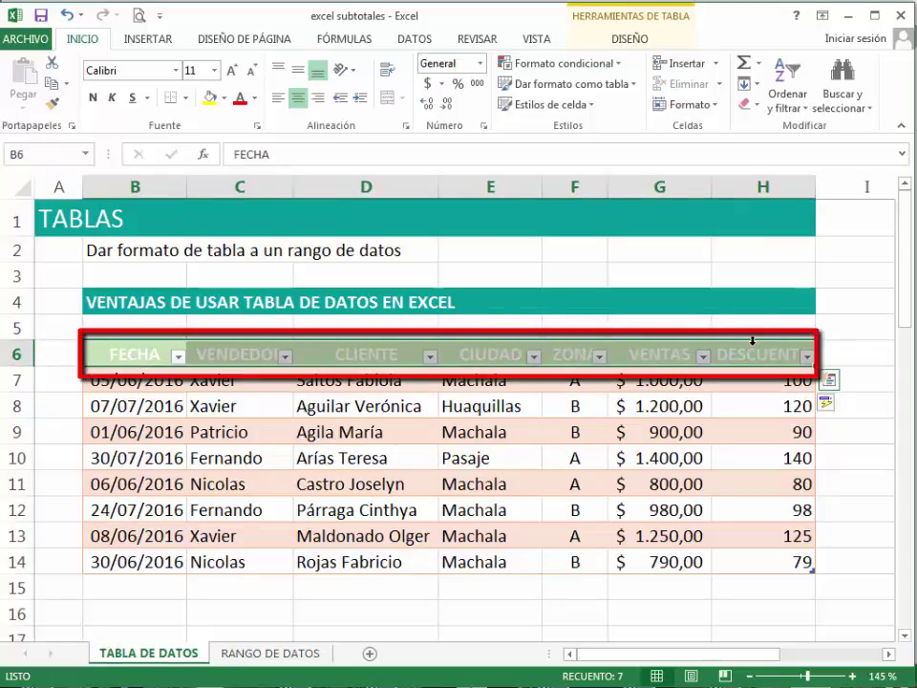
pyautogui.click(478, 409)
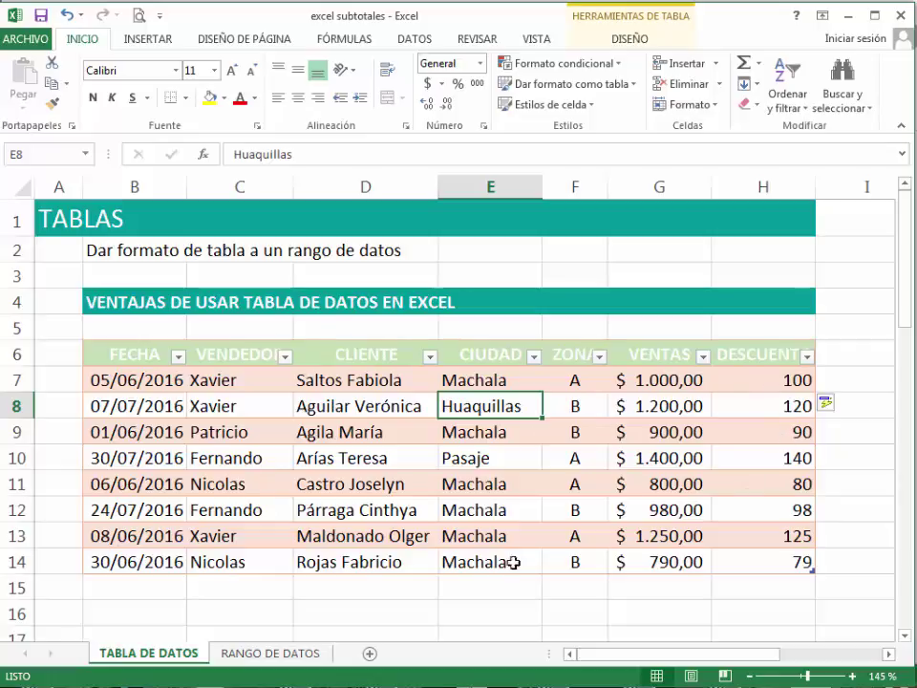
# Add a record in row 15 dated 05/07/2016 with the seller's and customer's names, city Pasaje, zone A and sales of 1200
pyautogui.click(155, 589)
pyautogui.write('05/07/2016')
pyautogui.press('Tab')
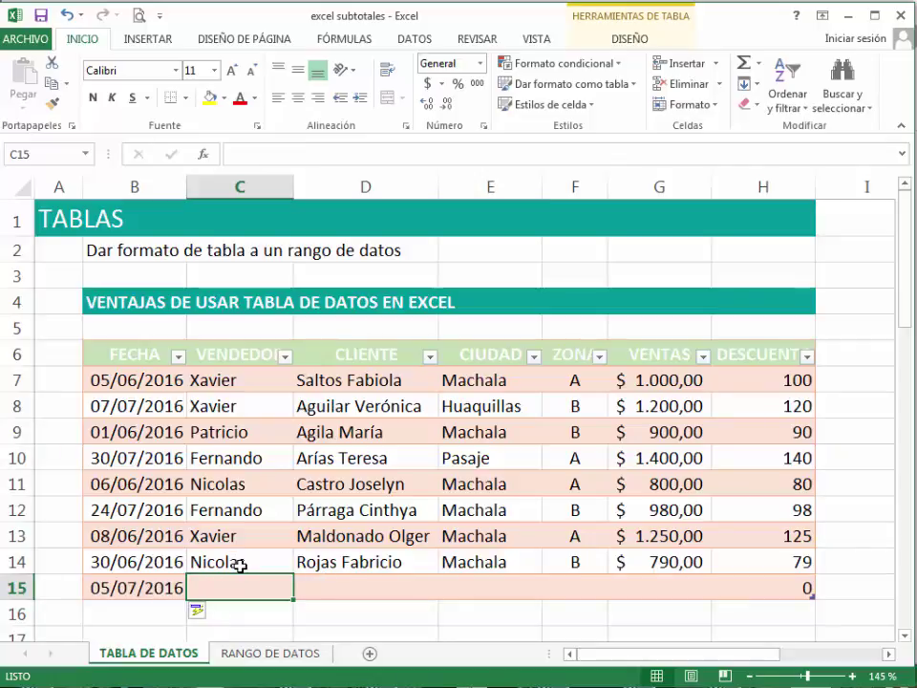
pyautogui.write('f')
pyautogui.press('BackSpace')
pyautogui.press('BackSpace')
pyautogui.write('Fernando')
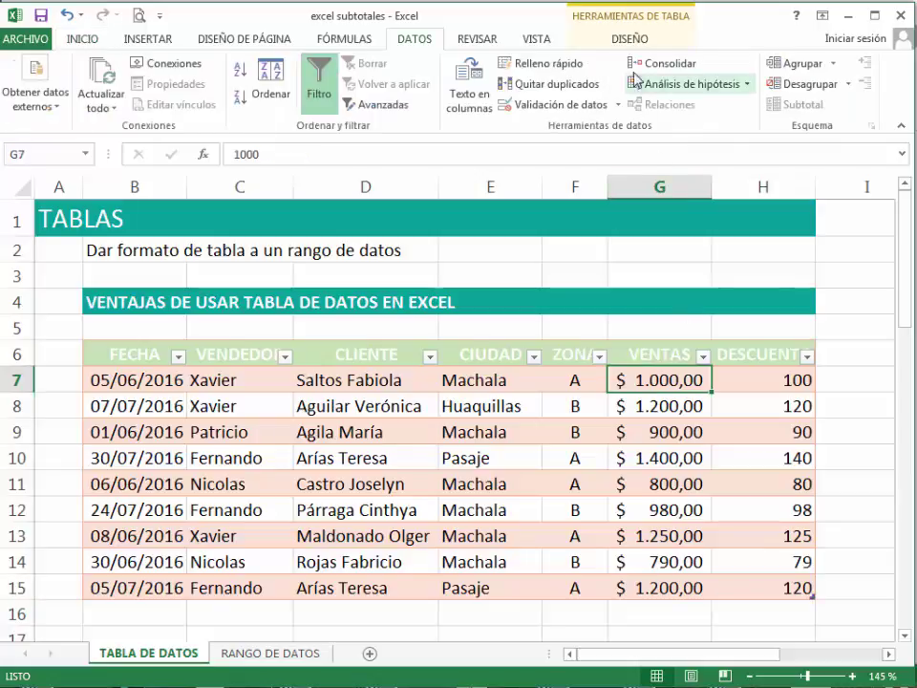
# Turn on the totals row (Fila de totales) in the sales table's style options
pyautogui.click(630, 46)
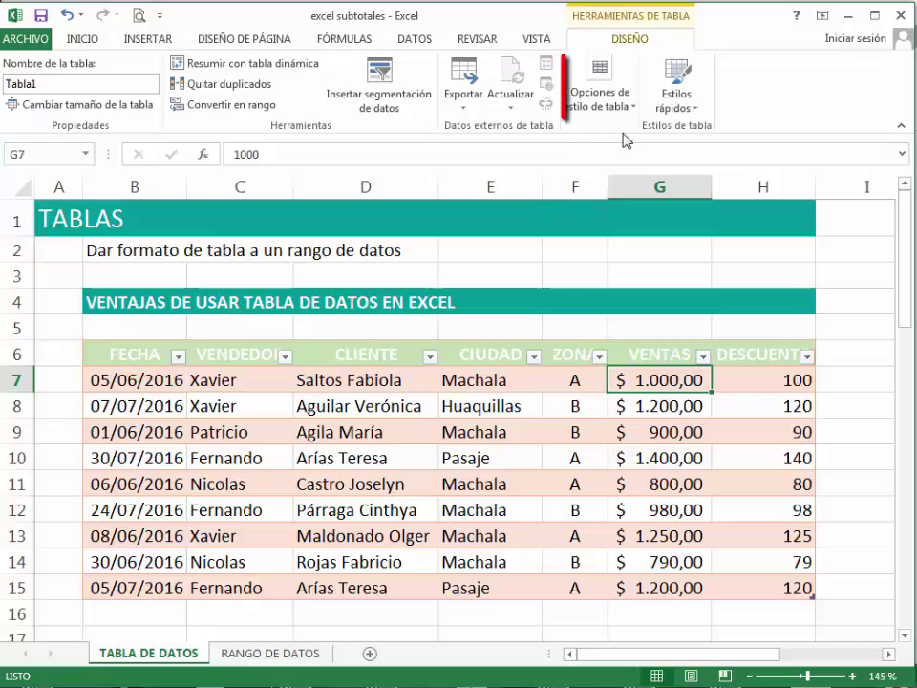
pyautogui.click(600, 100)
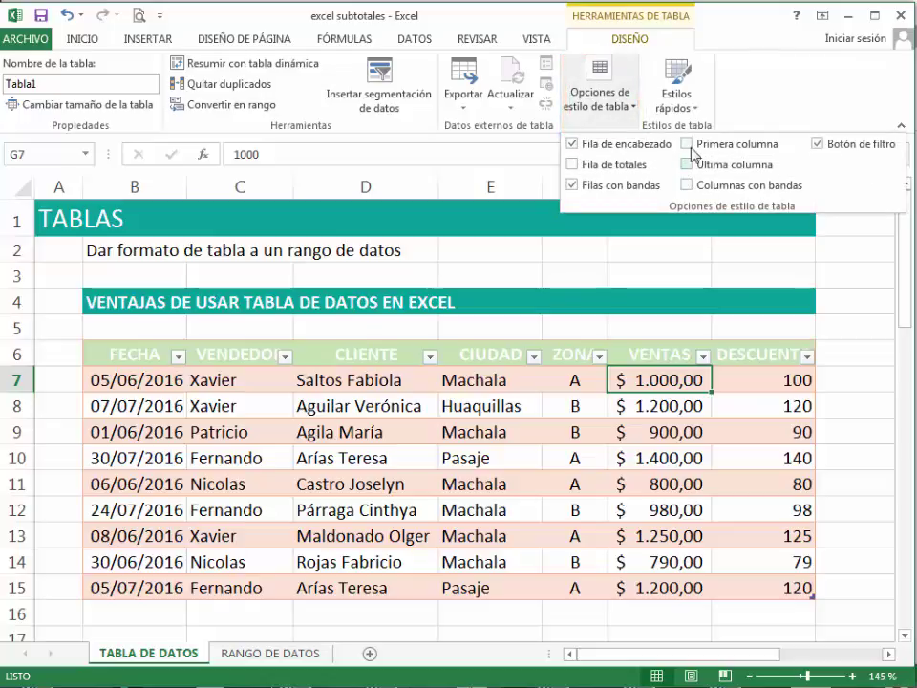
pyautogui.click(573, 165)
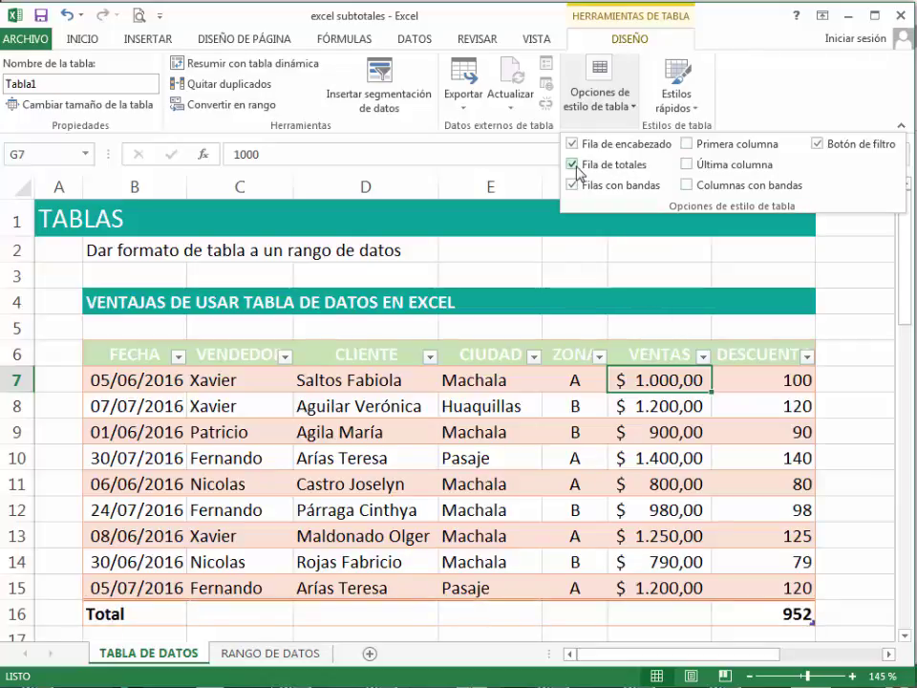
pyautogui.click(581, 609)
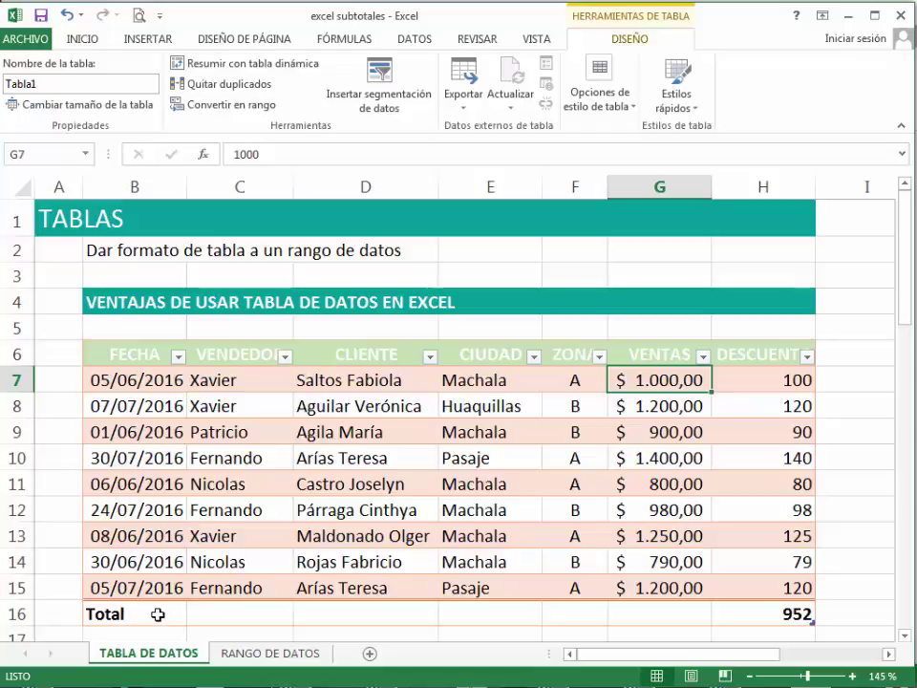
# Apply the accounting number format with the dollar sign to the DESCUENTO values and their total, H7:H16
pyautogui.click(740, 614)
pyautogui.click(765, 379)
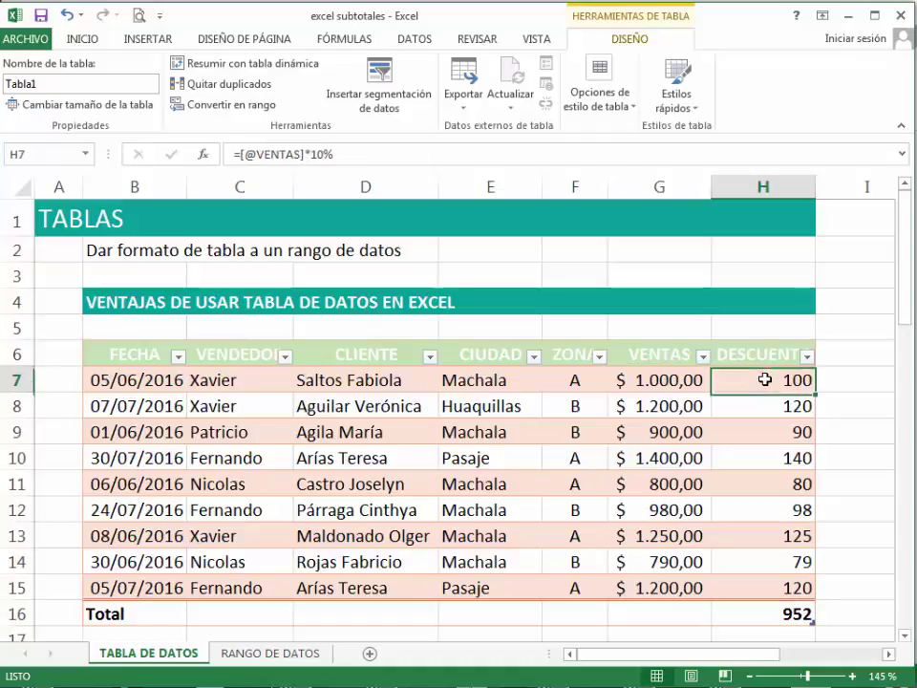
pyautogui.moveTo(765, 379); pyautogui.dragTo(762, 611)
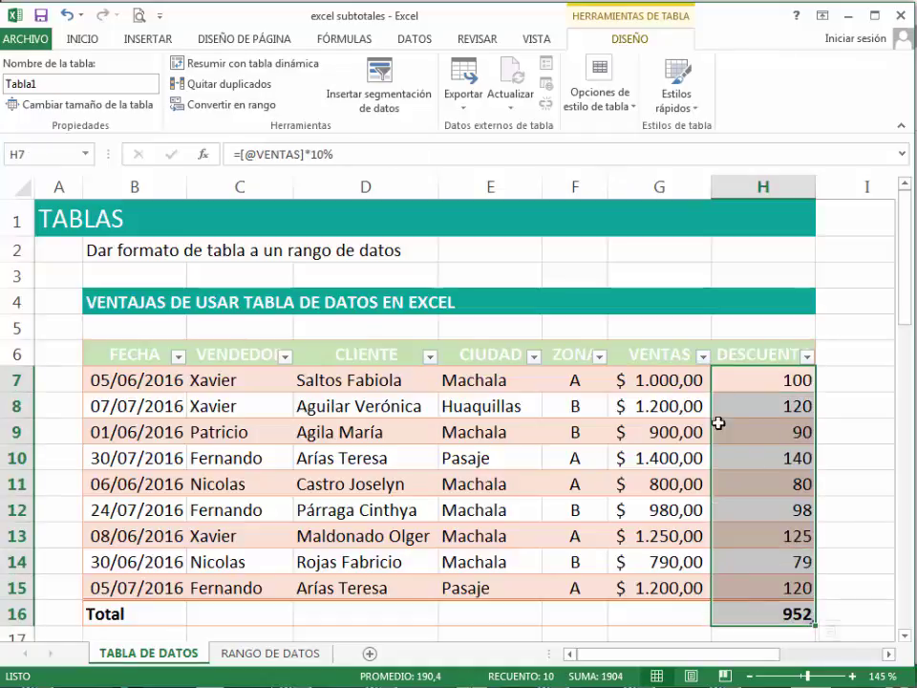
pyautogui.click(82, 38)
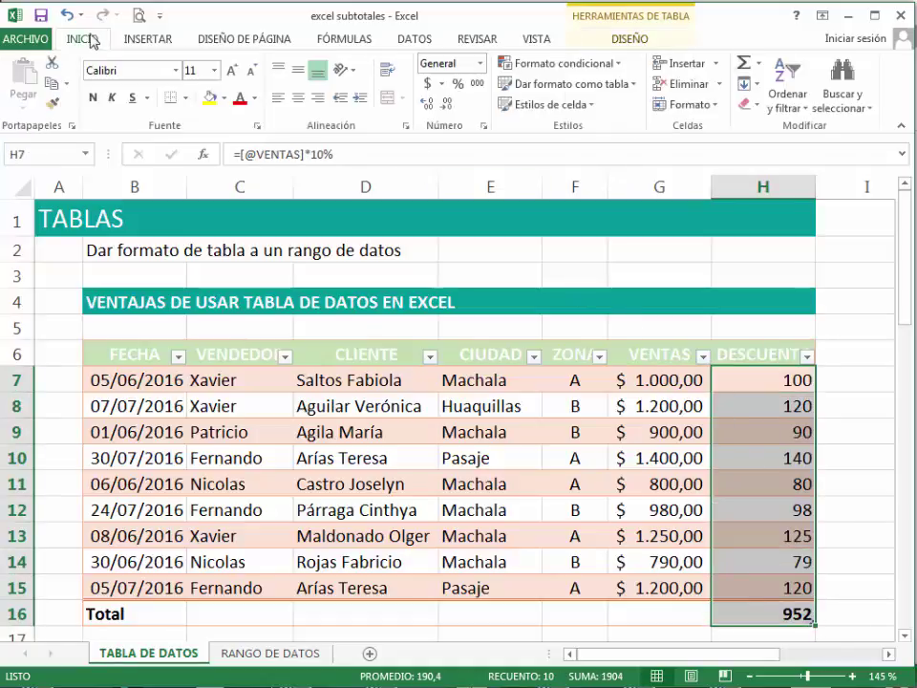
pyautogui.click(427, 84)
# Try Promedio, Máx. and Cuenta as the DESCUENTO total's function in H16, and set it back to Suma
pyautogui.click(770, 613)
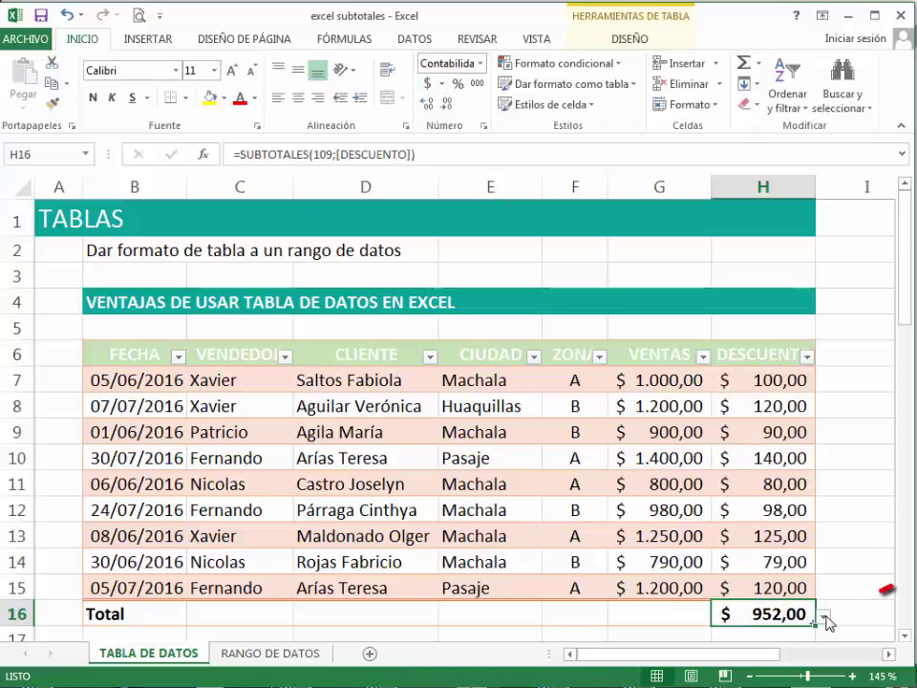
pyautogui.click(824, 616)
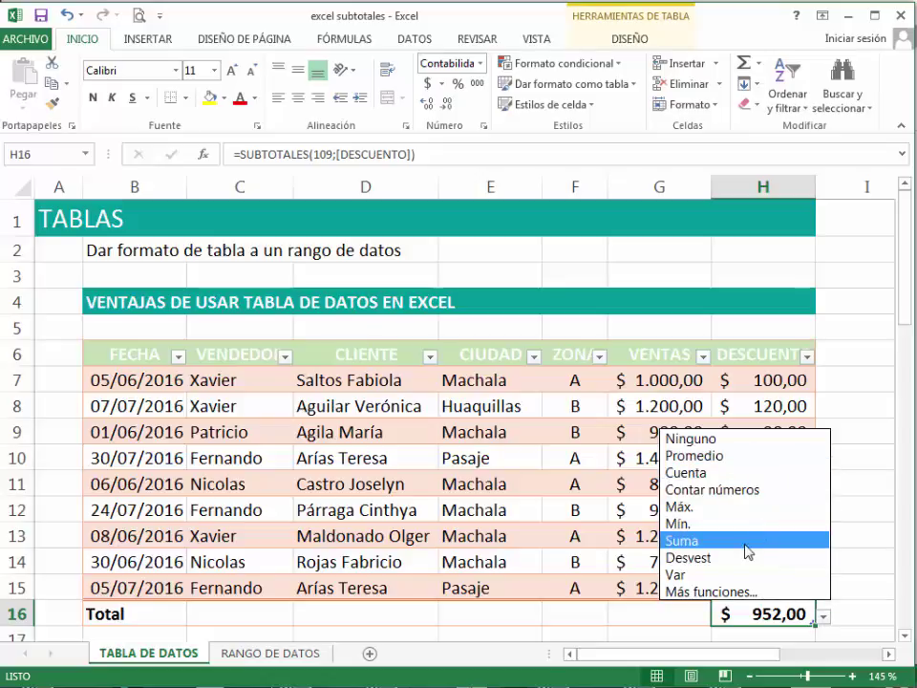
pyautogui.click(748, 458)
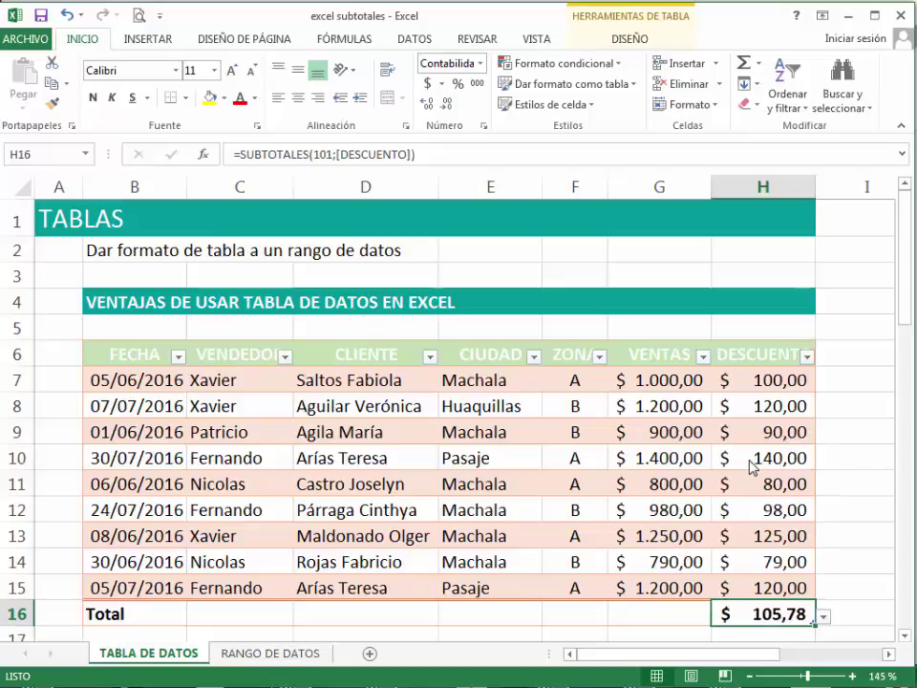
pyautogui.click(824, 617)
pyautogui.click(733, 506)
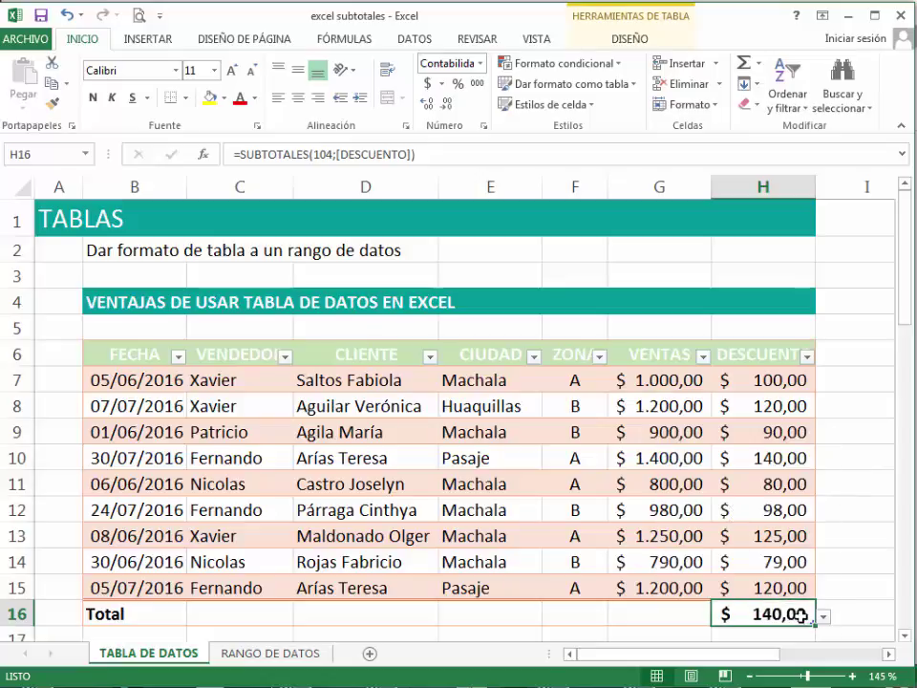
pyautogui.click(823, 617)
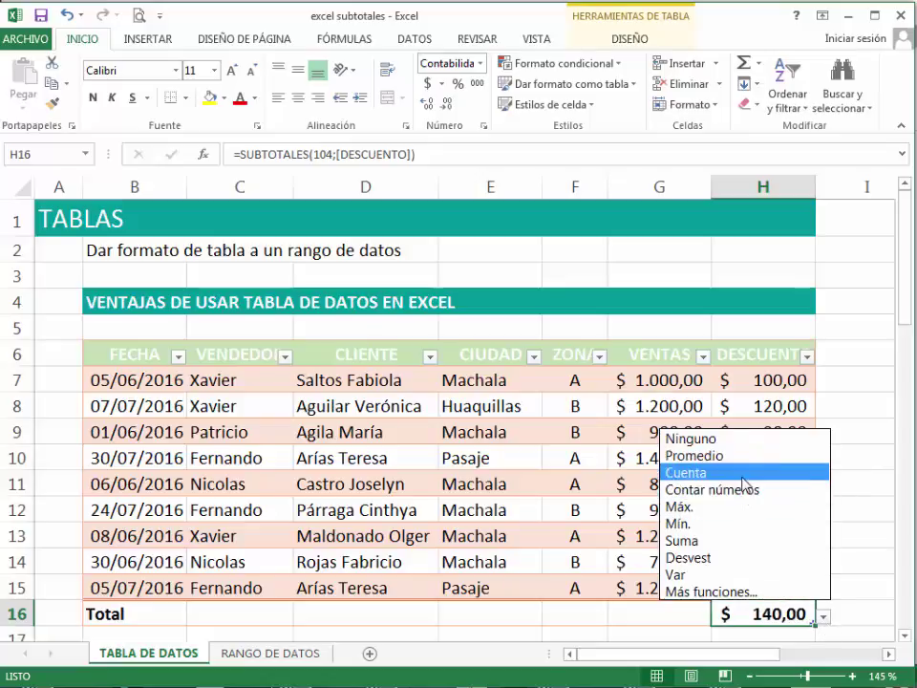
pyautogui.click(697, 473)
pyautogui.click(823, 617)
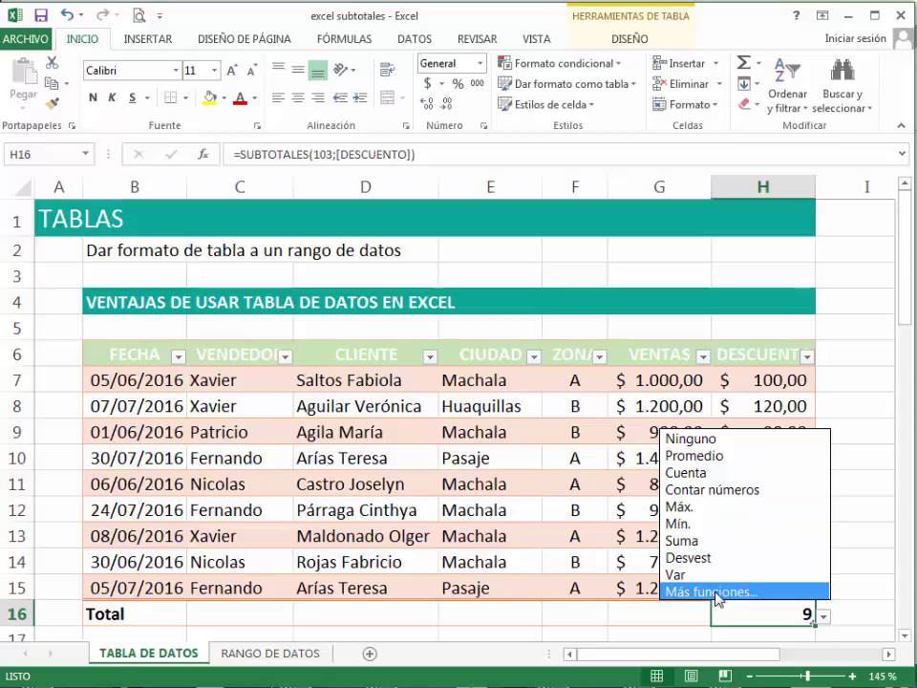
pyautogui.click(707, 541)
# Add a Suma total for the VENTAS column in the totals row, cell G16
pyautogui.click(616, 611)
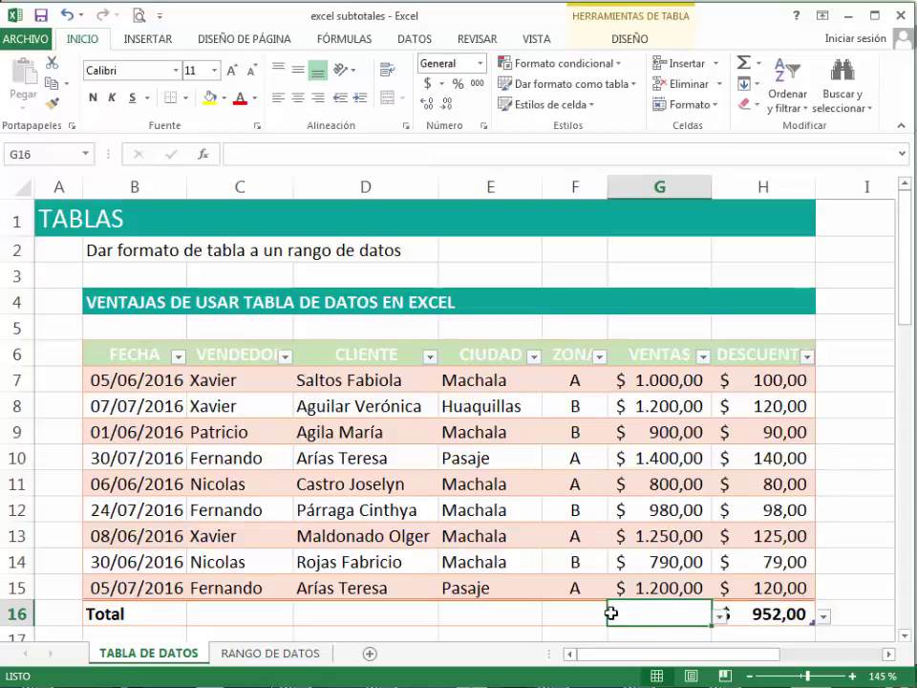
pyautogui.click(718, 617)
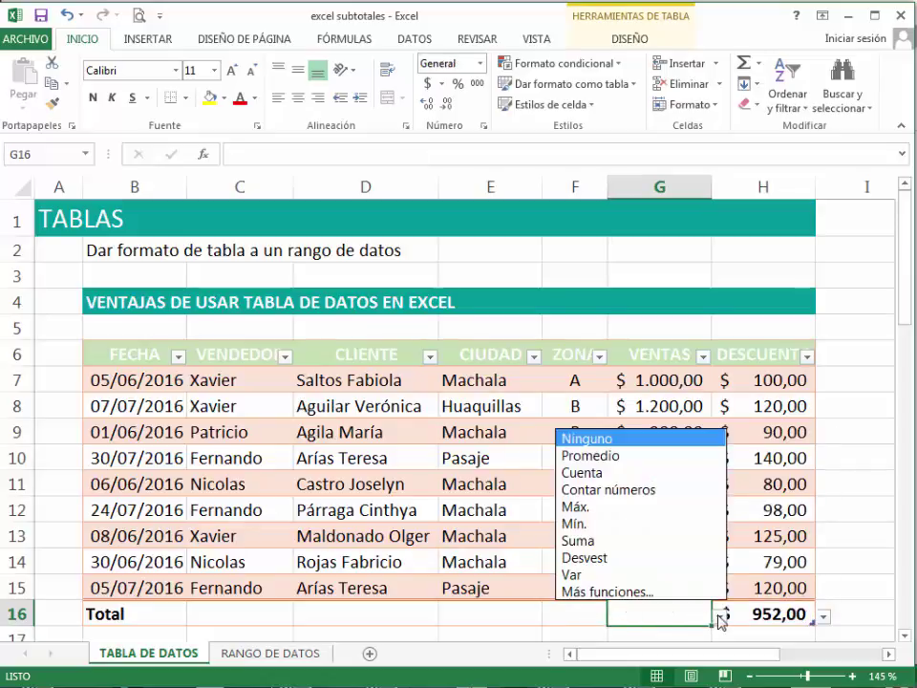
pyautogui.click(647, 541)
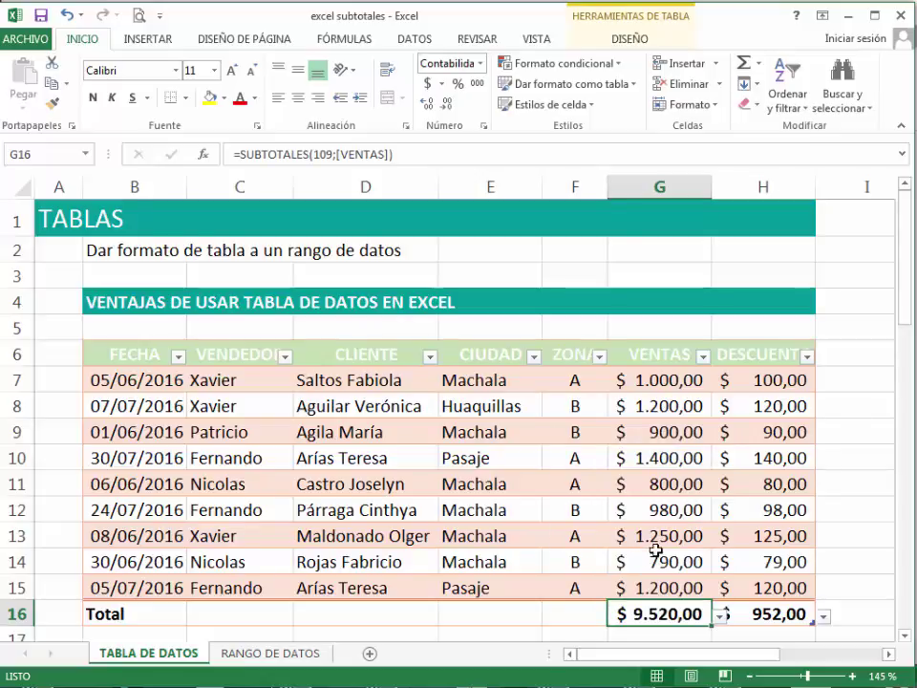
pyautogui.click(536, 613)
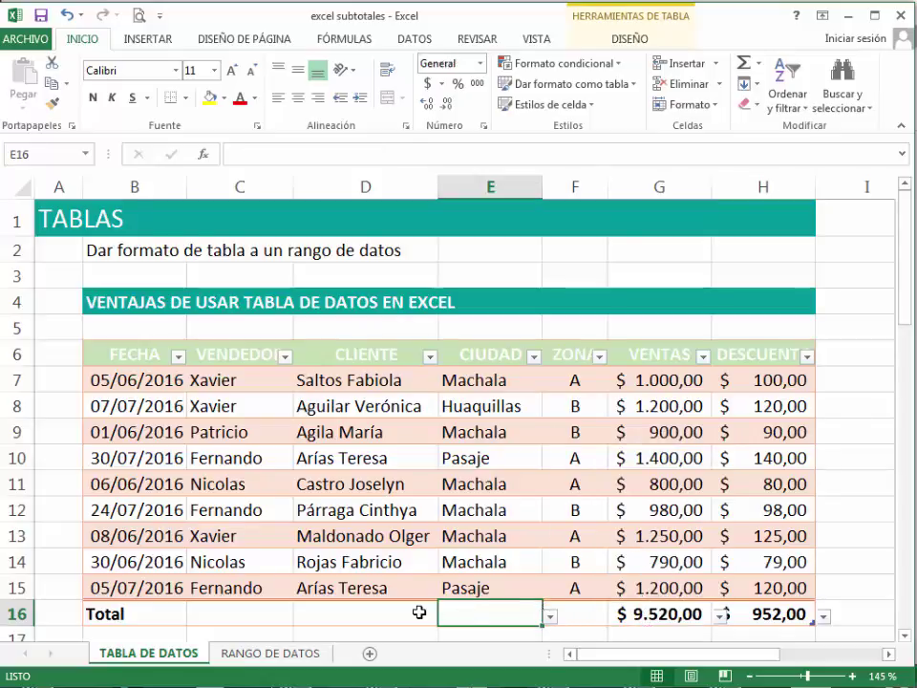
pyautogui.click(776, 619)
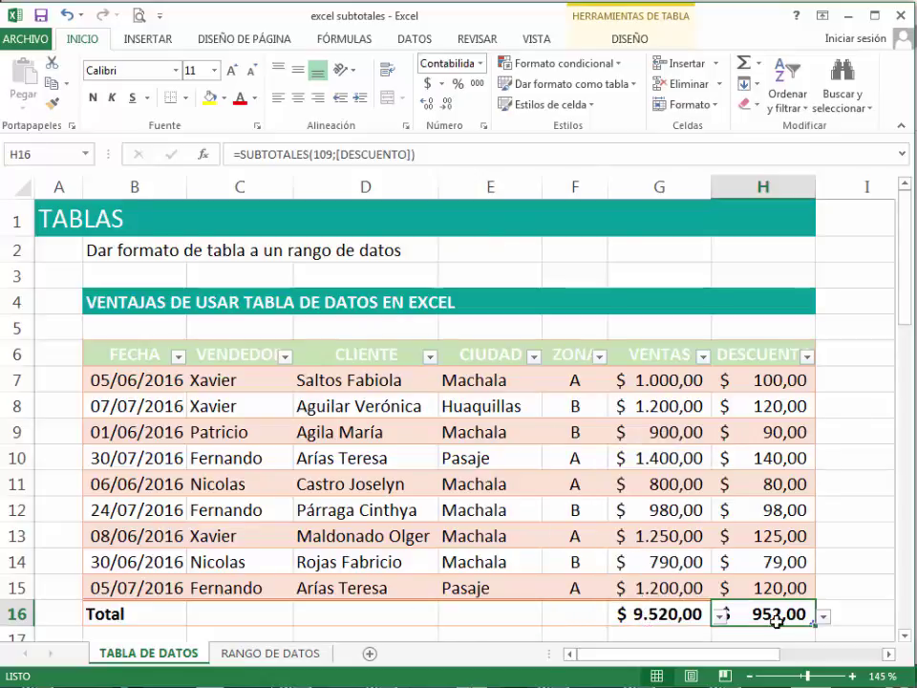
# Filter the table's CIUDAD column to show only Machala
pyautogui.click(532, 358)
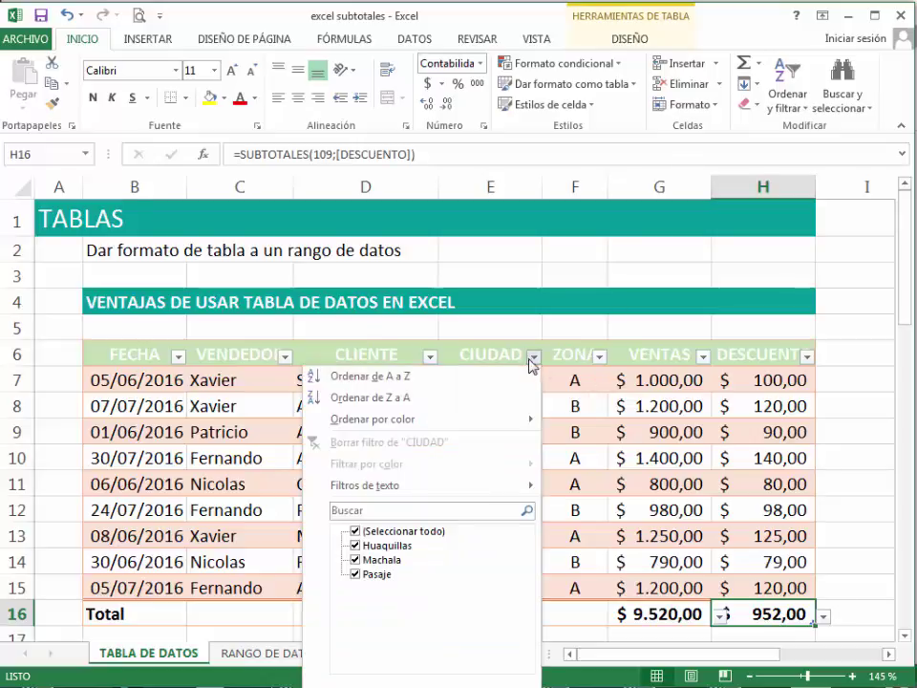
pyautogui.click(355, 531)
pyautogui.click(355, 559)
pyautogui.press('Return')
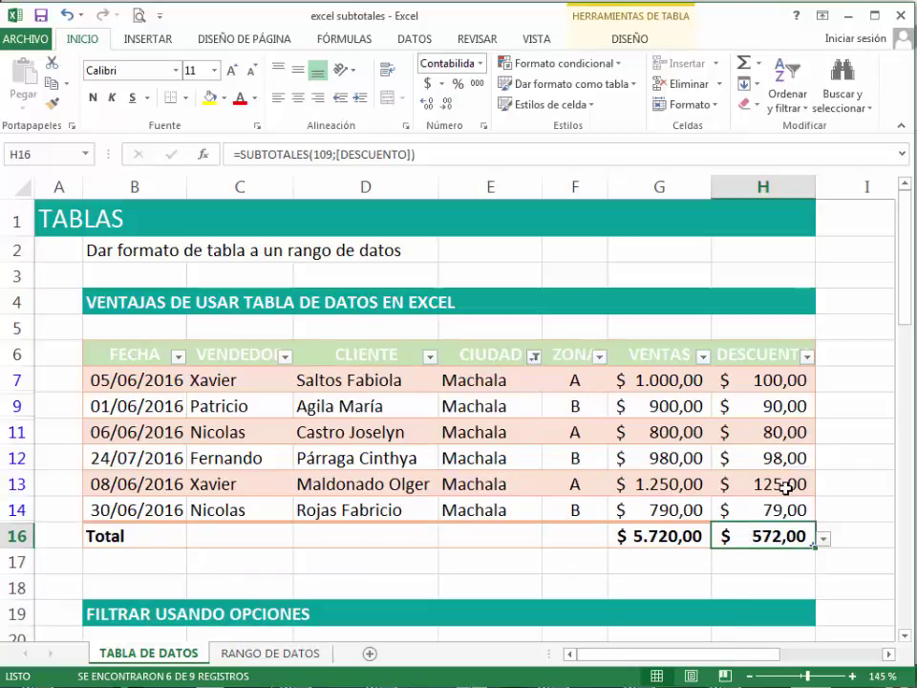
# Check the VENTAS total formula in G15 of the RANGO DE DATOS sheet and return to TABLA DE DATOS
pyautogui.click(306, 653)
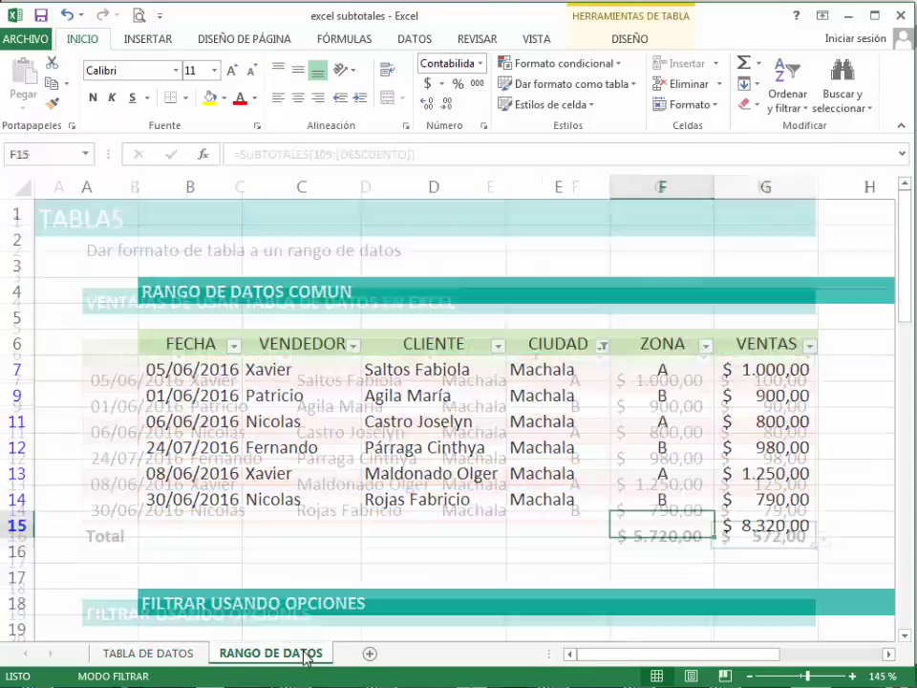
pyautogui.click(765, 527)
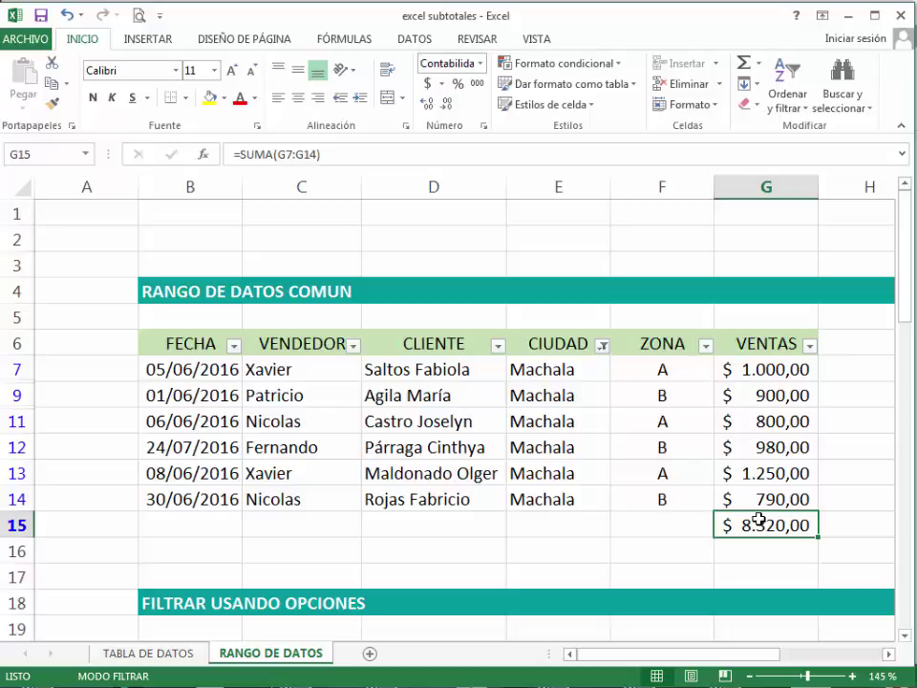
pyautogui.hotkey('ctrl', 'pageup')
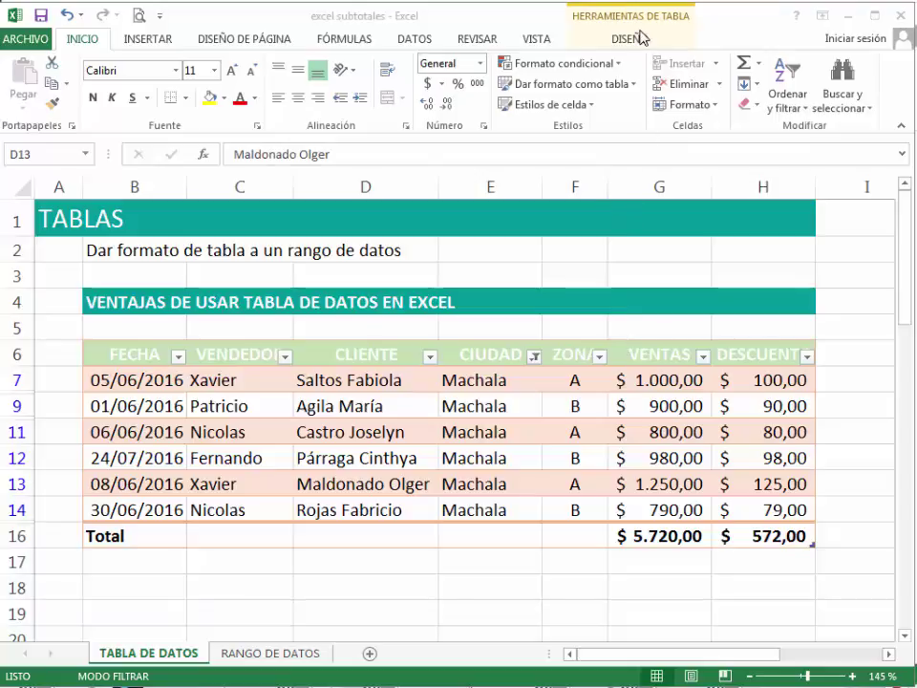
# Rename the table as ventas and clear the filter on its CIUDAD column
pyautogui.click(639, 33)
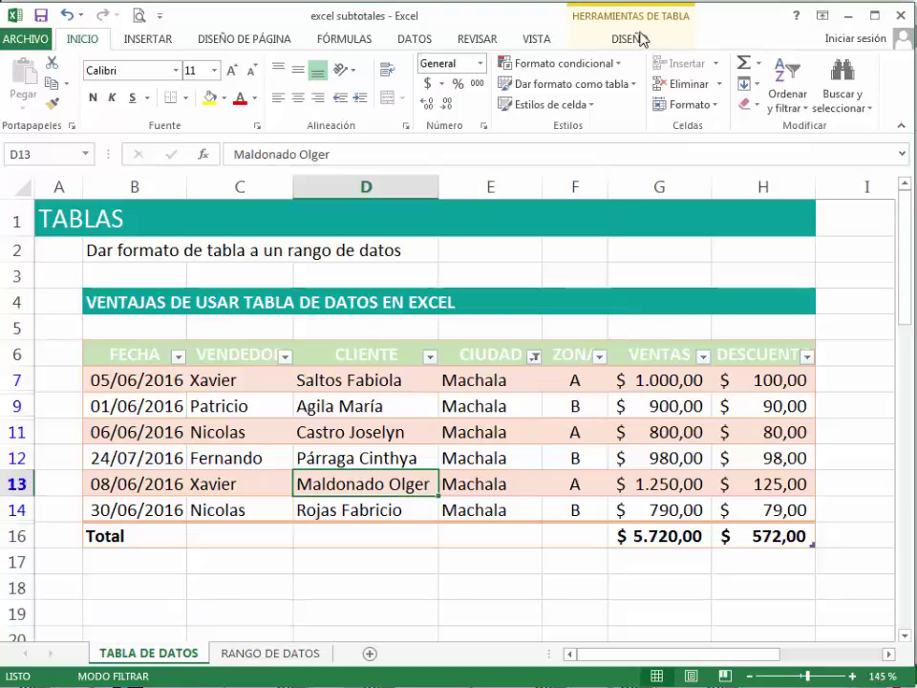
pyautogui.click(639, 38)
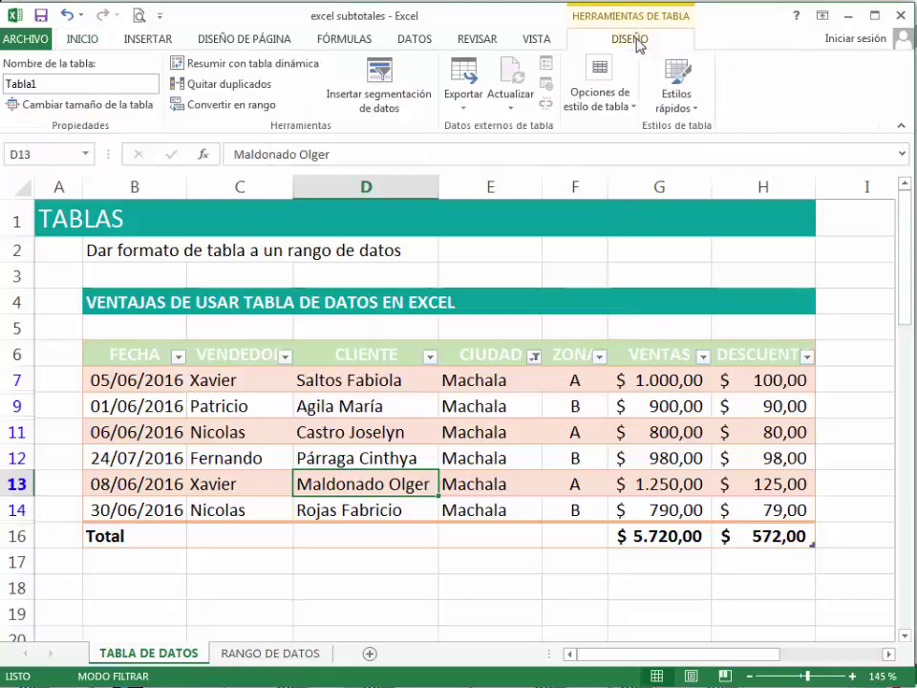
pyautogui.click(54, 85)
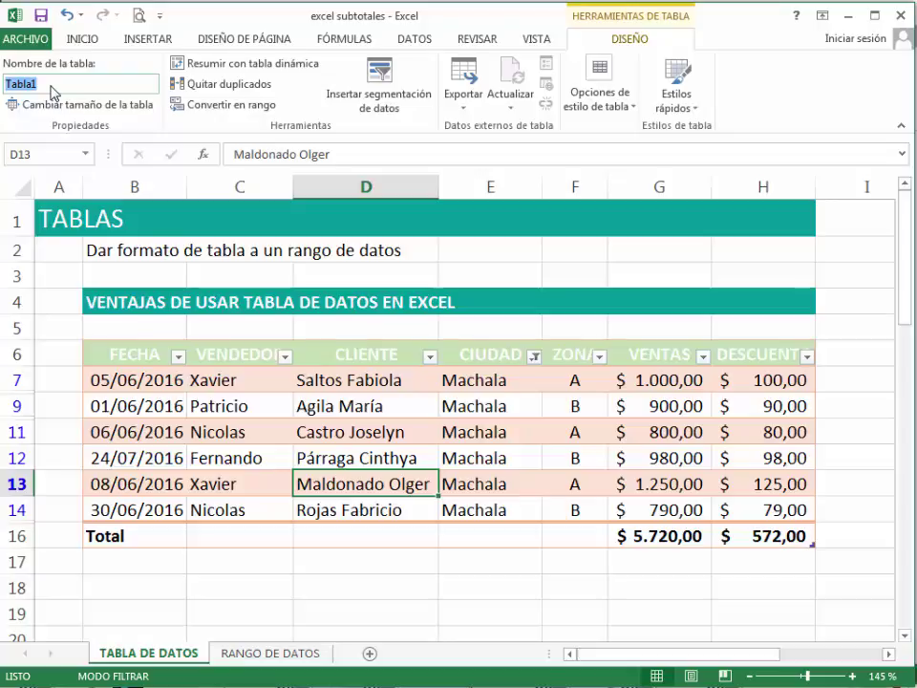
pyautogui.write('ventas')
pyautogui.press('Return')
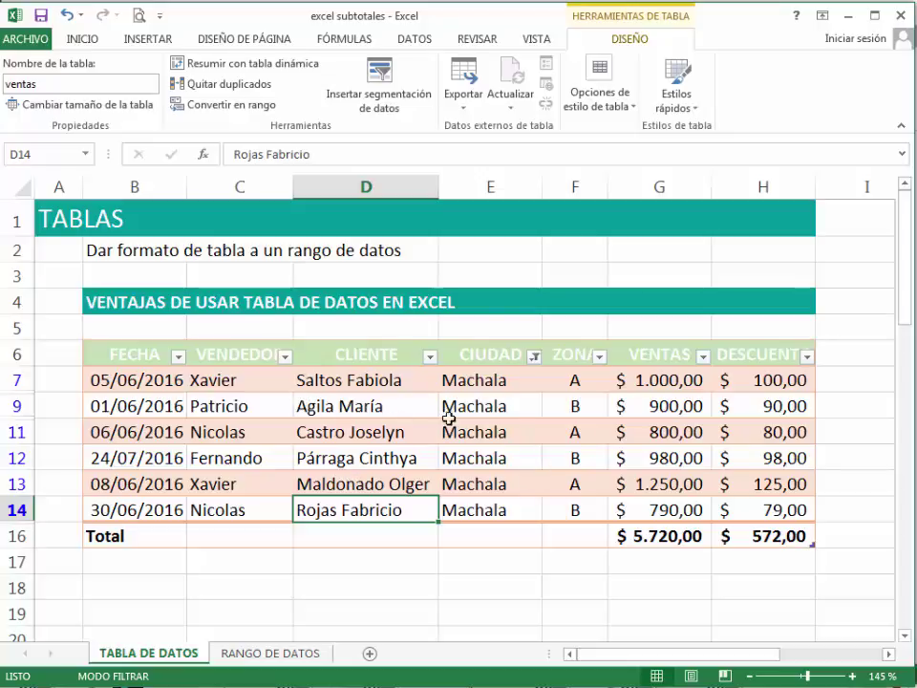
pyautogui.click(533, 357)
pyautogui.click(401, 442)
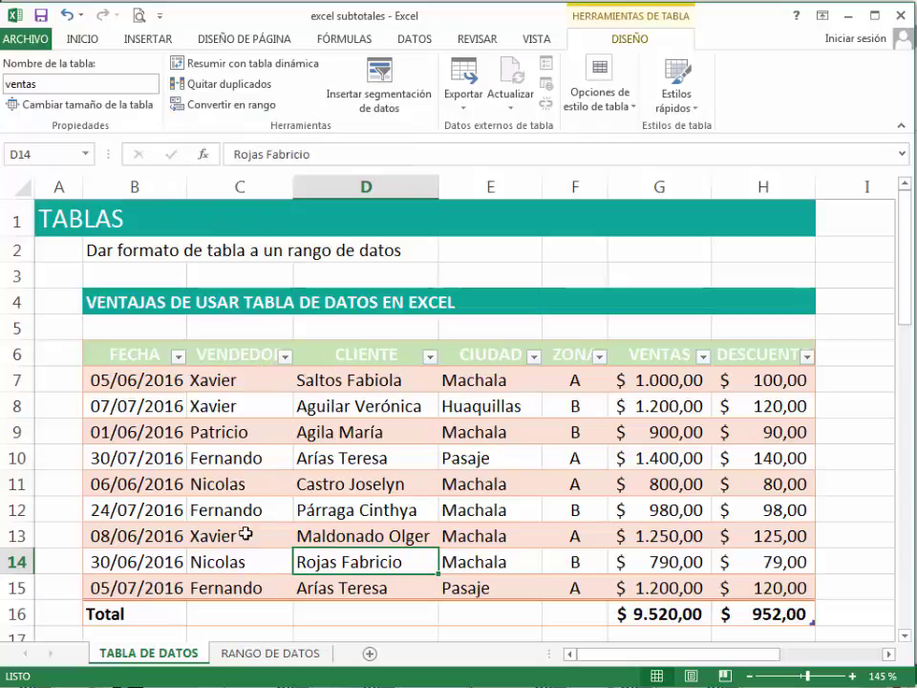
# Remove the table's duplicate rows, comparing only the VENDEDOR column
pyautogui.click(250, 405)
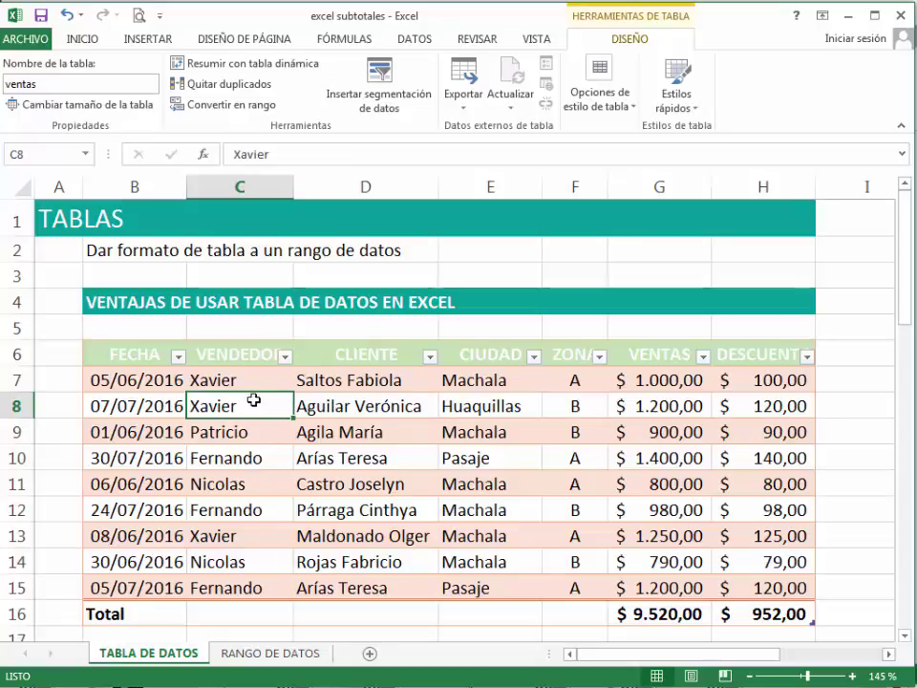
pyautogui.click(245, 93)
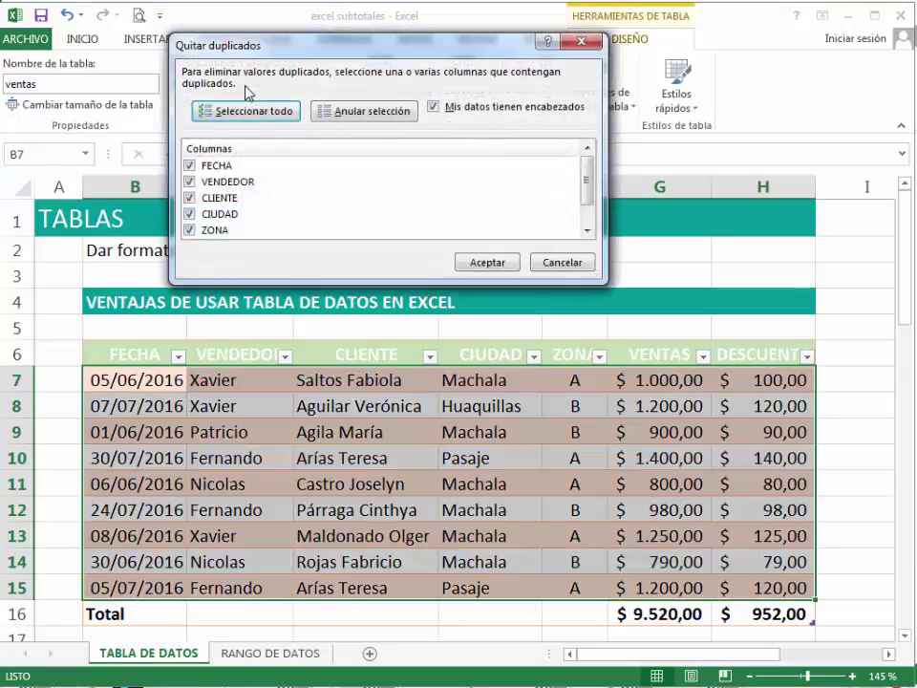
pyautogui.moveTo(602, 303); pyautogui.dragTo(600, 336)
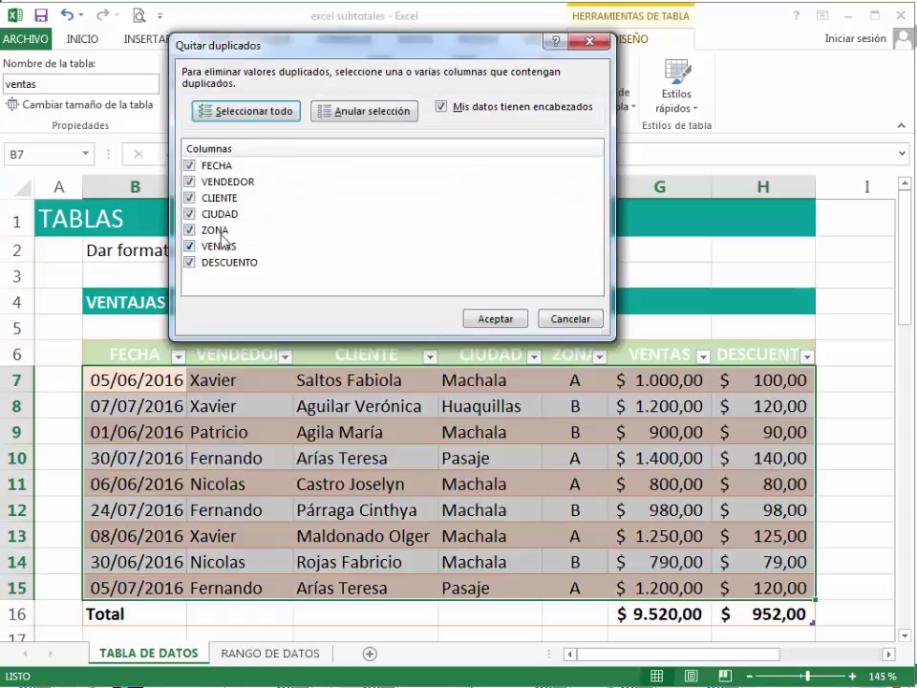
pyautogui.moveTo(276, 45); pyautogui.dragTo(321, 38)
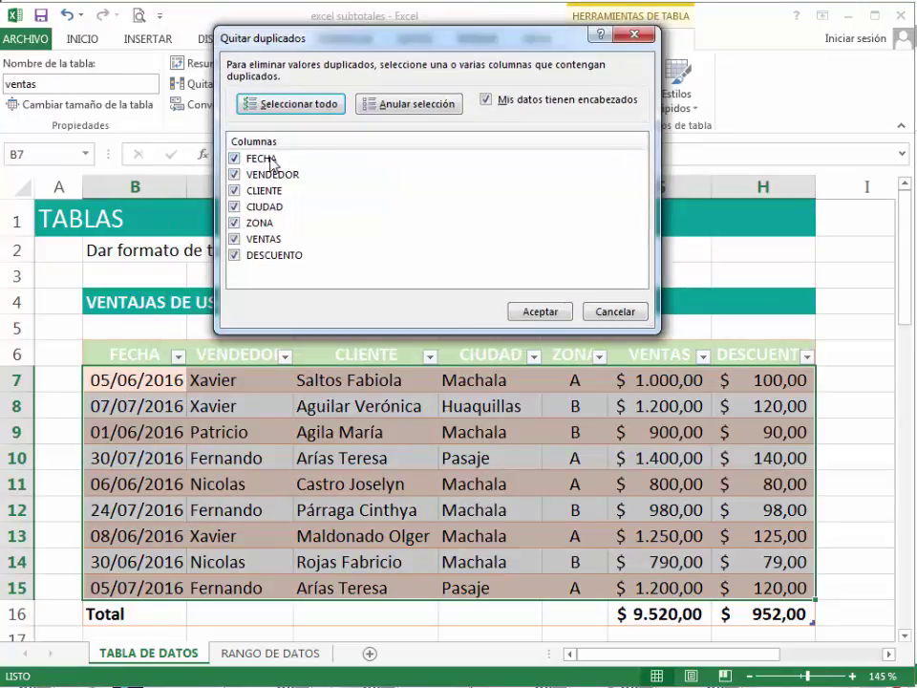
pyautogui.click(234, 255)
pyautogui.click(234, 239)
pyautogui.click(234, 223)
pyautogui.click(235, 206)
pyautogui.click(234, 190)
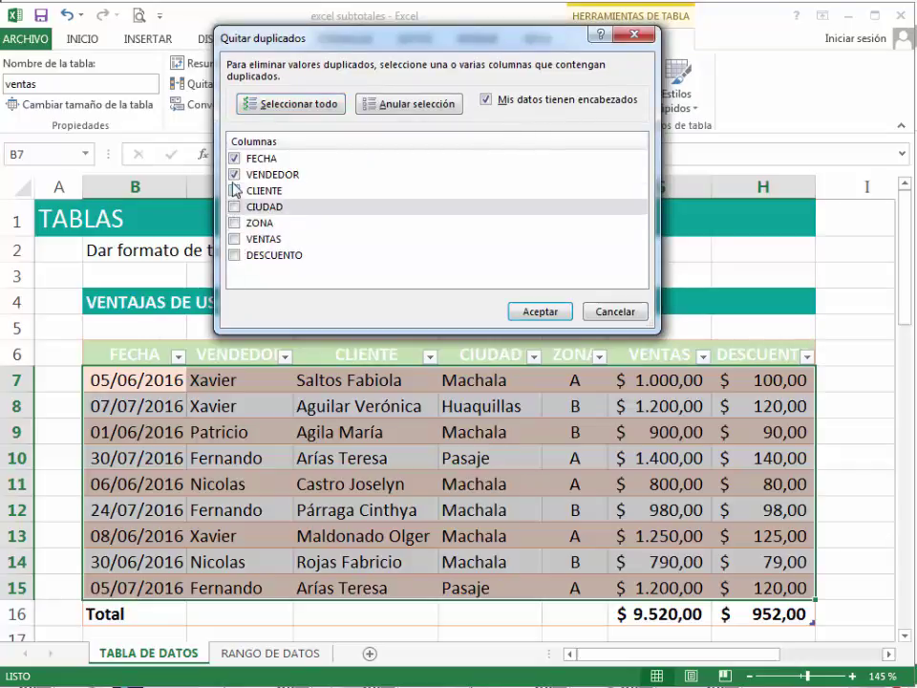
pyautogui.click(234, 158)
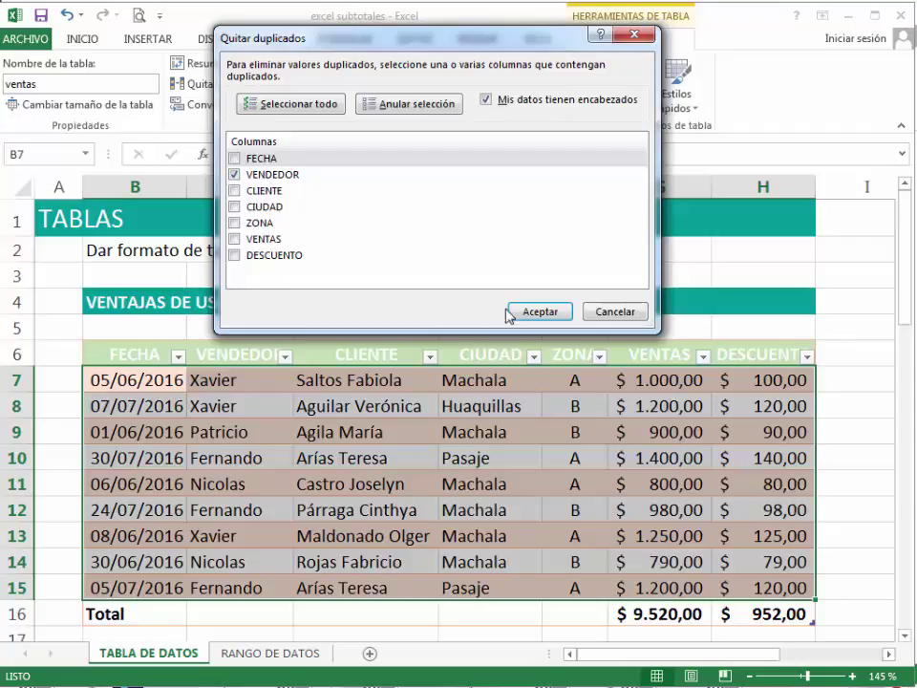
pyautogui.click(536, 311)
pyautogui.click(600, 363)
# Check the remaining entries in the VENDEDOR column and undo the duplicate removal
pyautogui.click(234, 406)
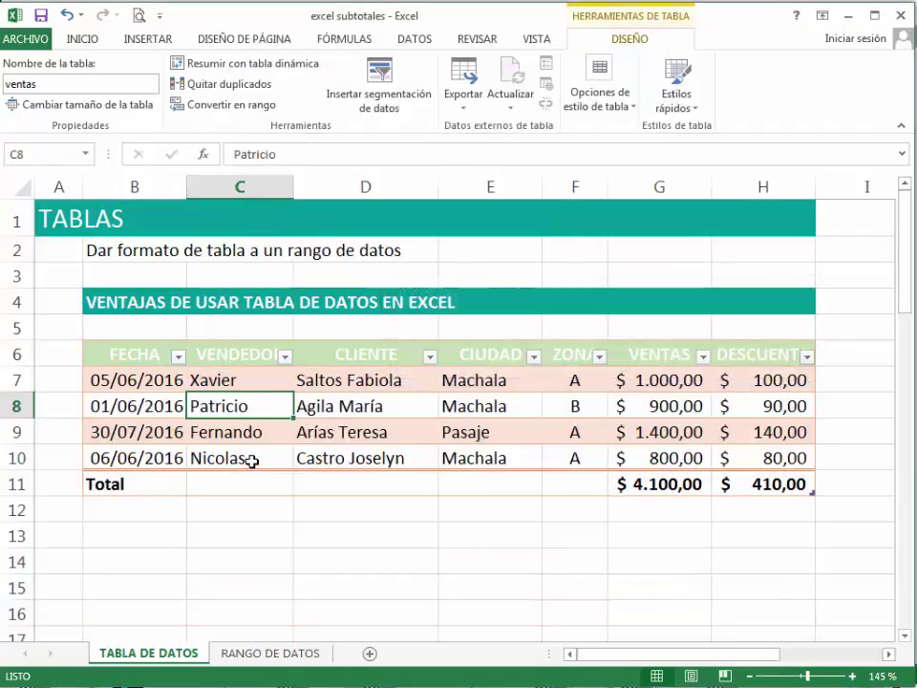
pyautogui.click(239, 355)
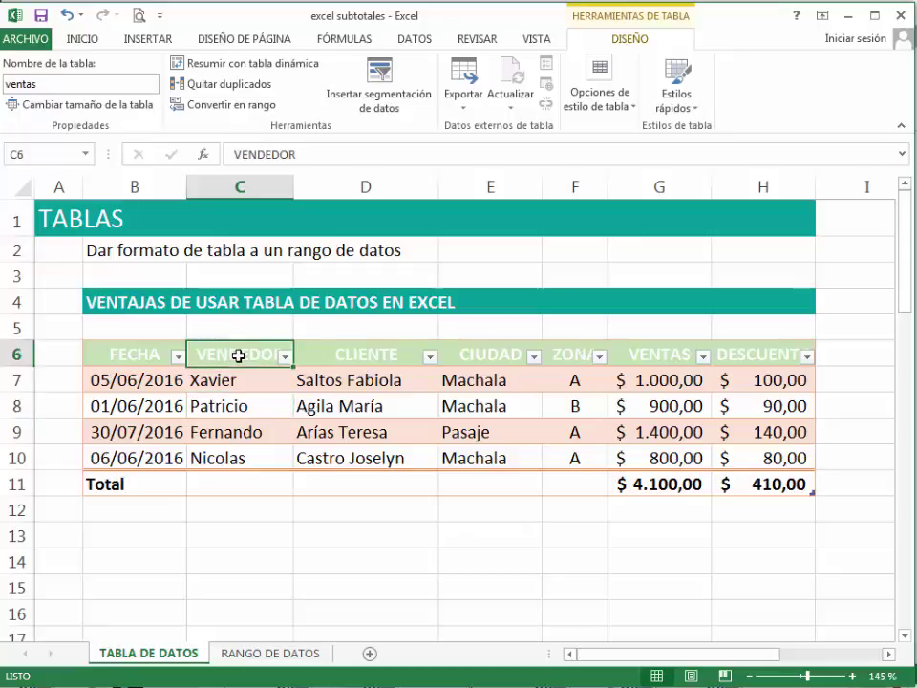
pyautogui.moveTo(238, 356); pyautogui.dragTo(240, 456)
pyautogui.click(315, 460)
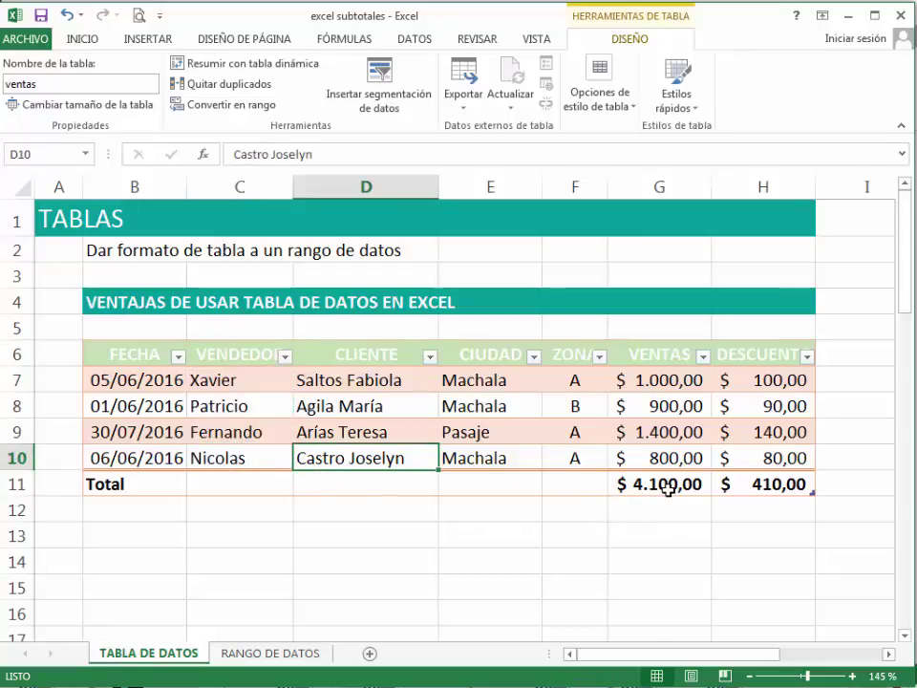
pyautogui.click(66, 16)
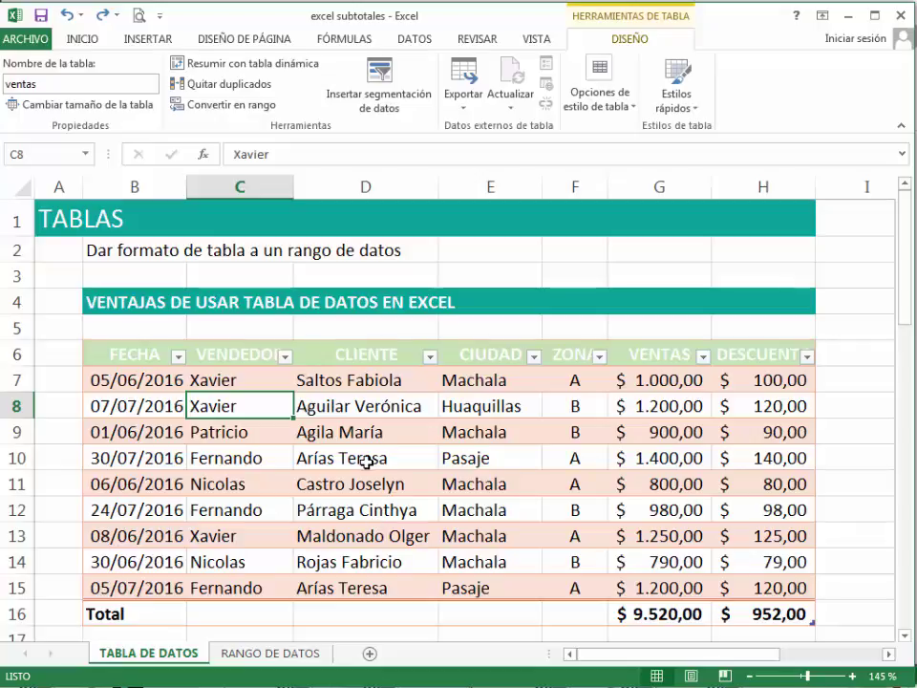
# Open the conversion of the table to a normal range and decline it
pyautogui.click(250, 111)
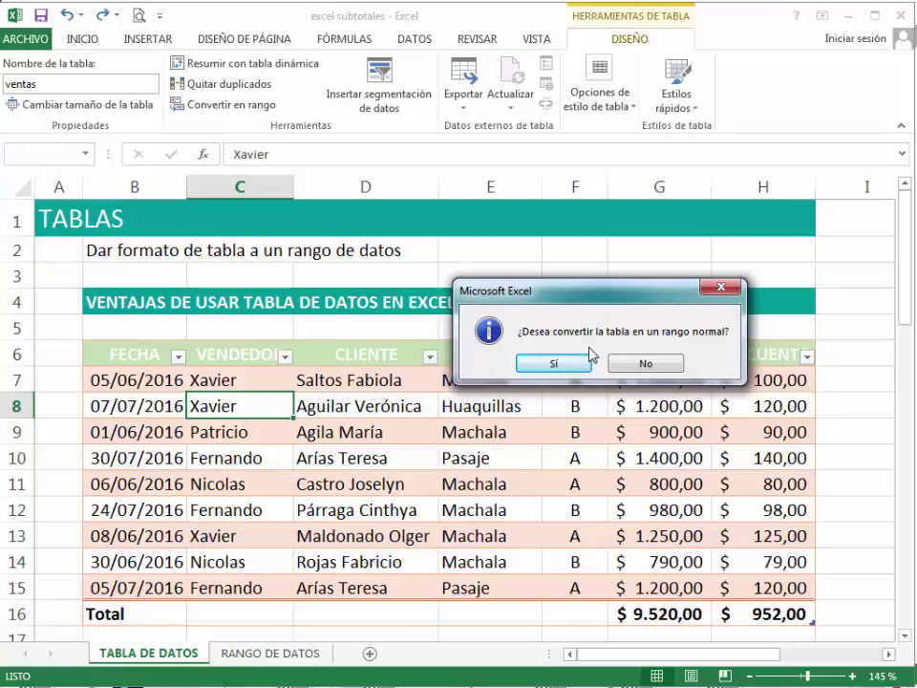
pyautogui.click(619, 364)
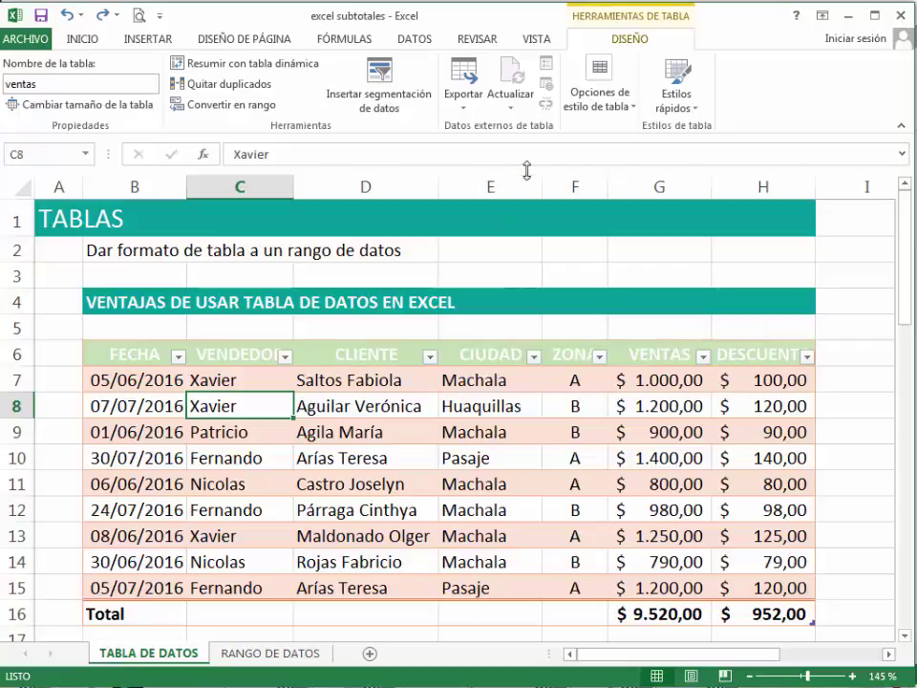
# Enable the Primera columna and Última columna style options, and try Columnas con bandas and Botón de filtro on and off
pyautogui.click(621, 114)
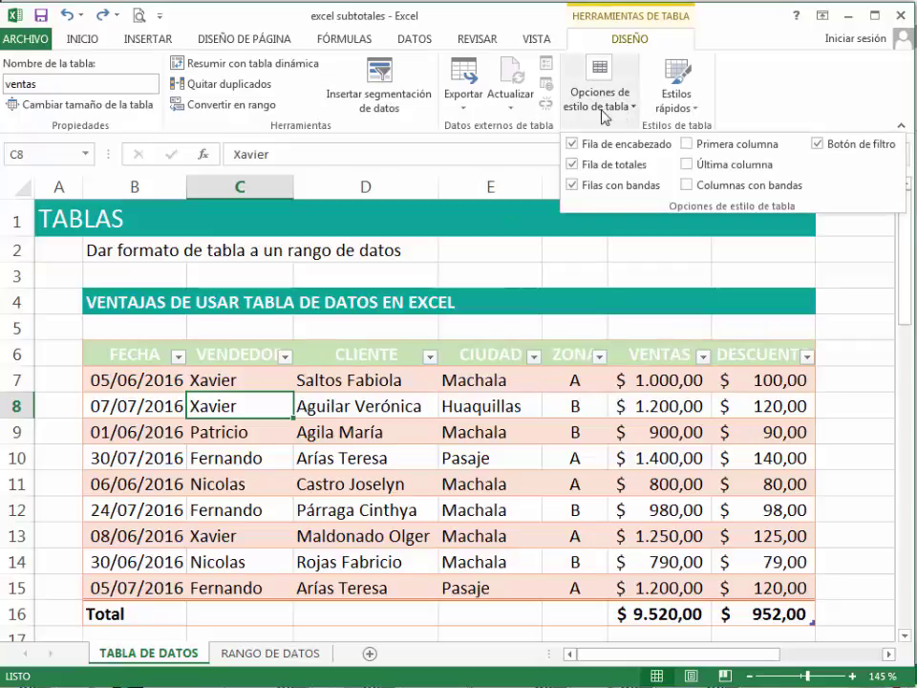
pyautogui.click(692, 147)
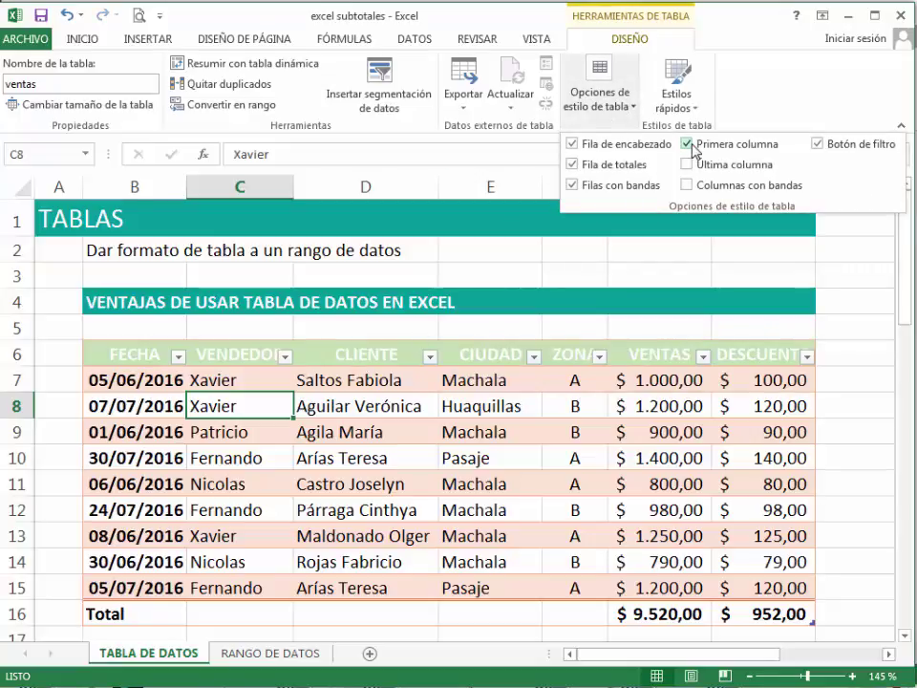
pyautogui.click(692, 168)
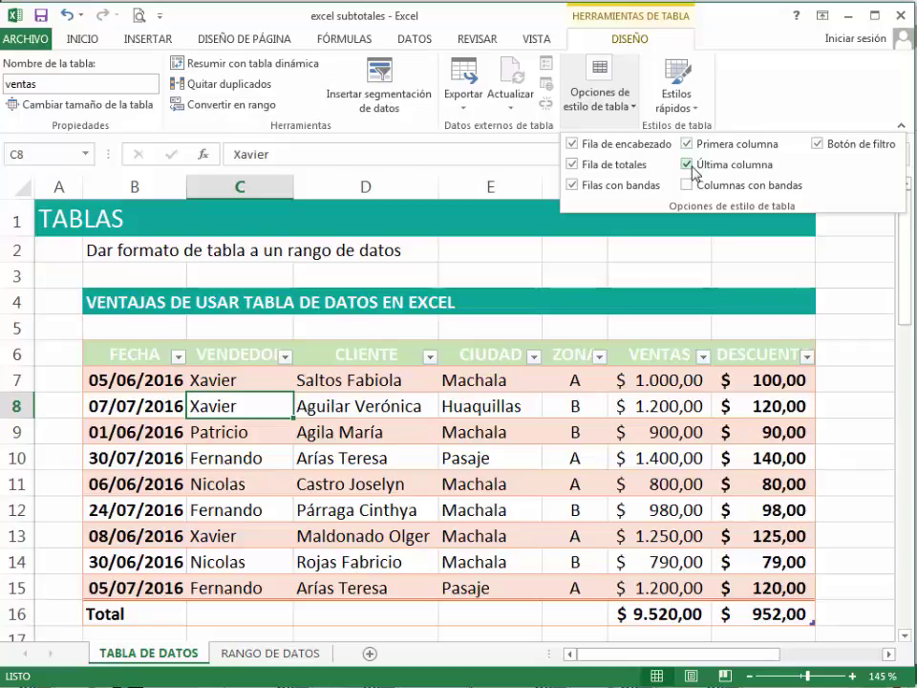
pyautogui.click(692, 189)
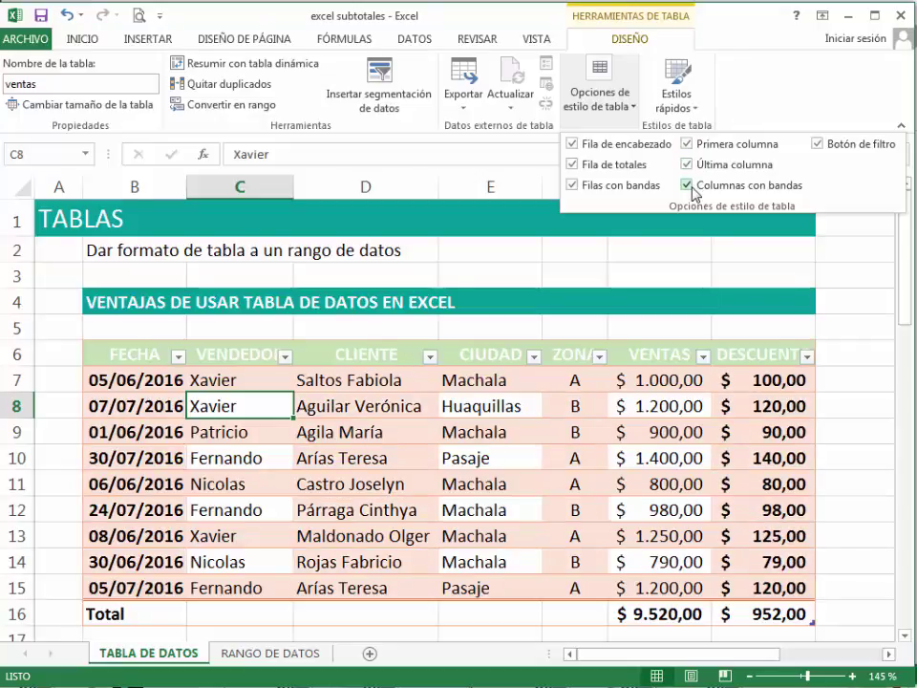
pyautogui.click(689, 188)
pyautogui.click(830, 150)
pyautogui.click(830, 150)
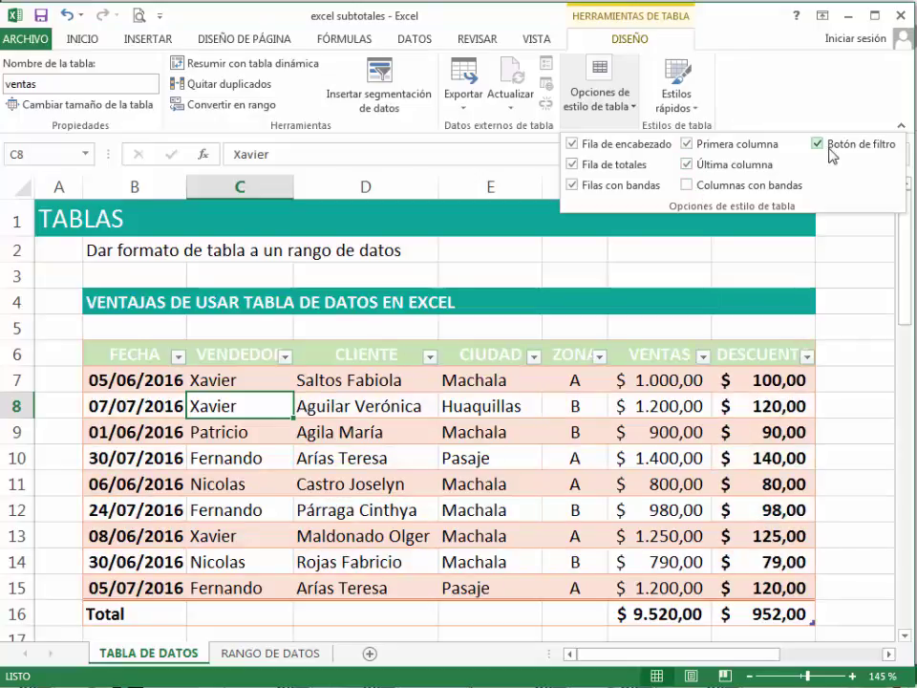
# Open the gallery of quick styles for the ventas table
pyautogui.click(695, 115)
pyautogui.click(695, 115)
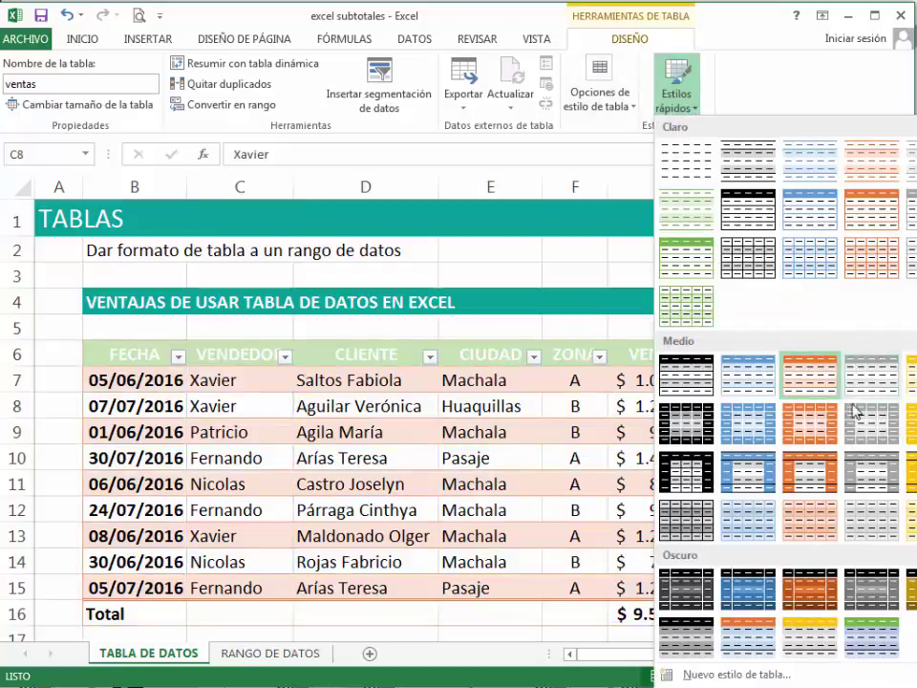